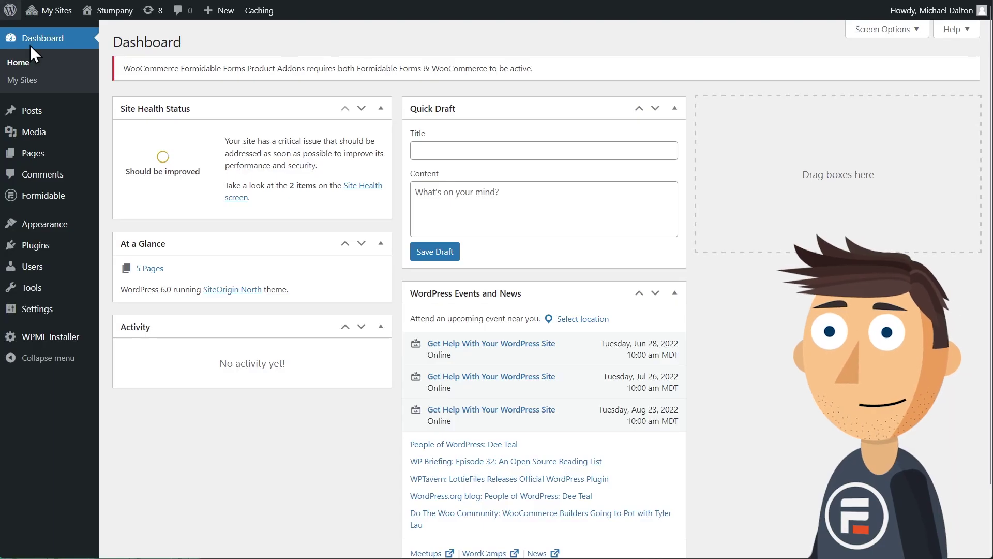
- Start a new Formidable application named 'Library Programs'
mouse_move(56, 195)
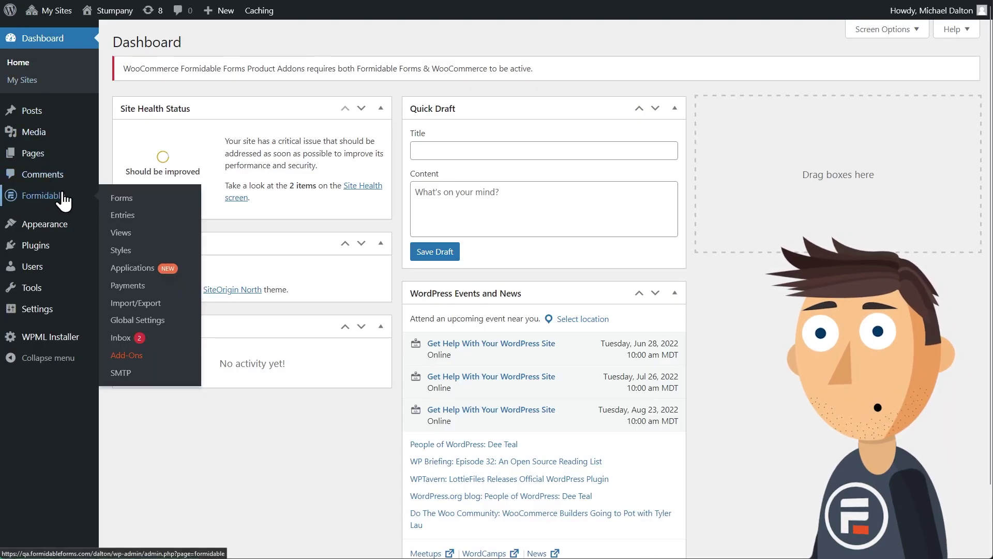
click(132, 267)
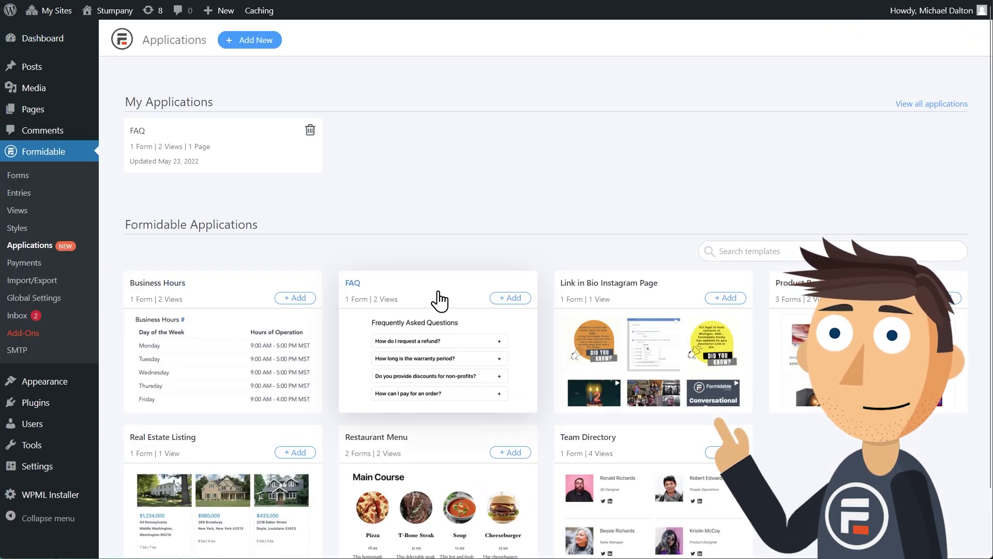
click(263, 48)
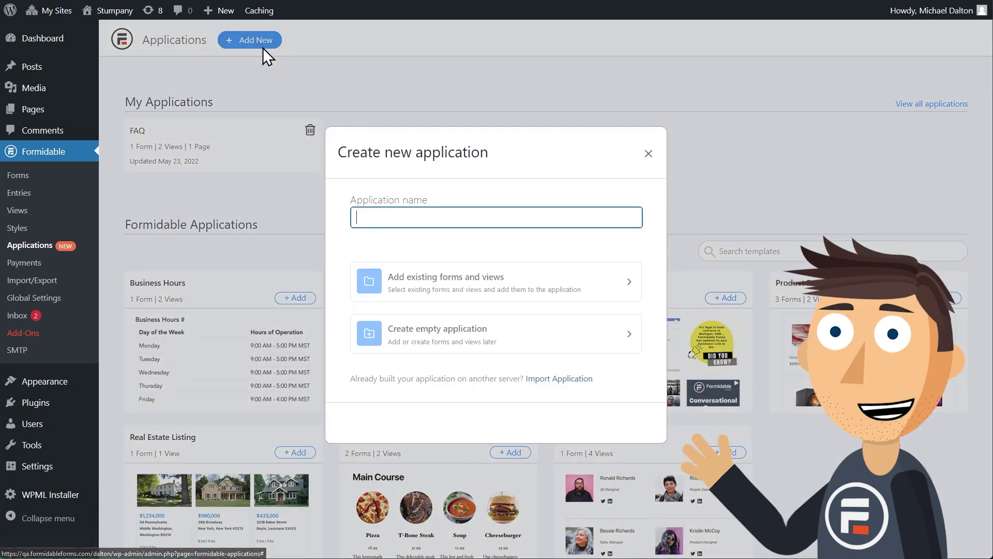
text(Libr)
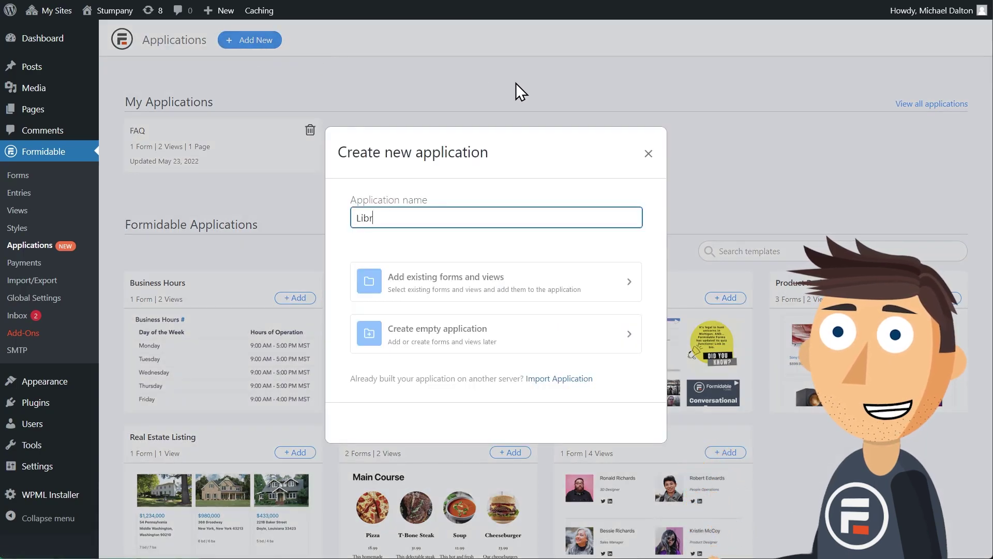
text(ary Programs)
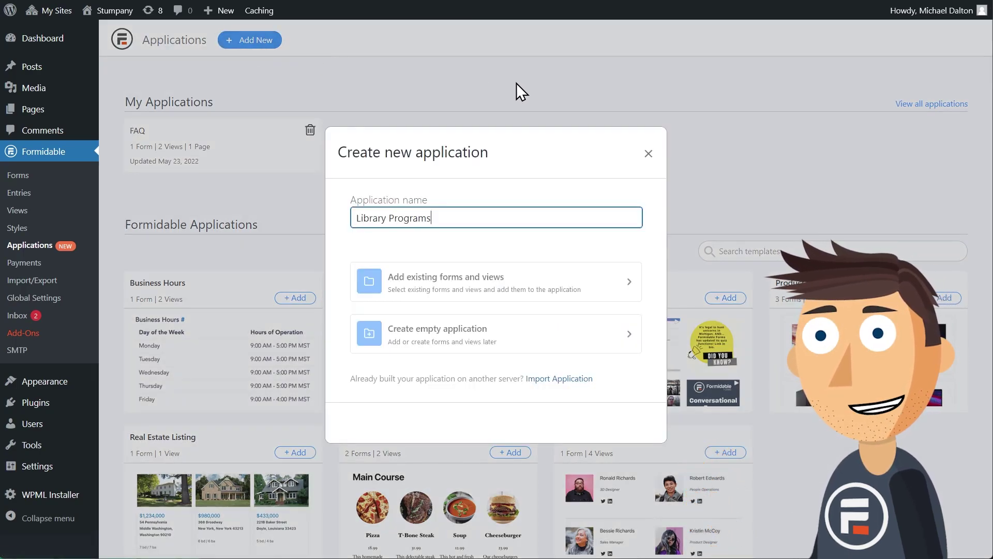
- Create Library Programs as an empty application and start a blank form in it named 'Program Form'
click(539, 342)
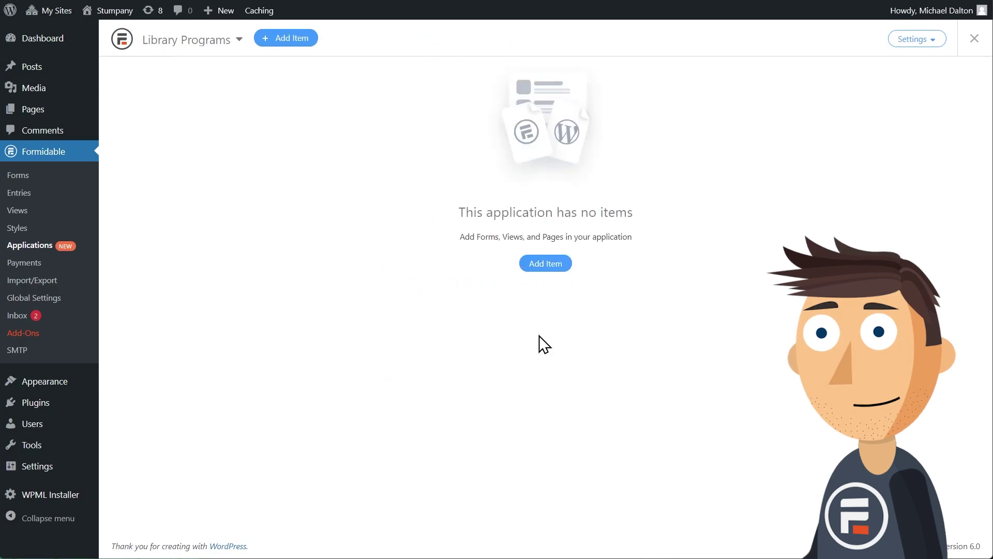
click(542, 265)
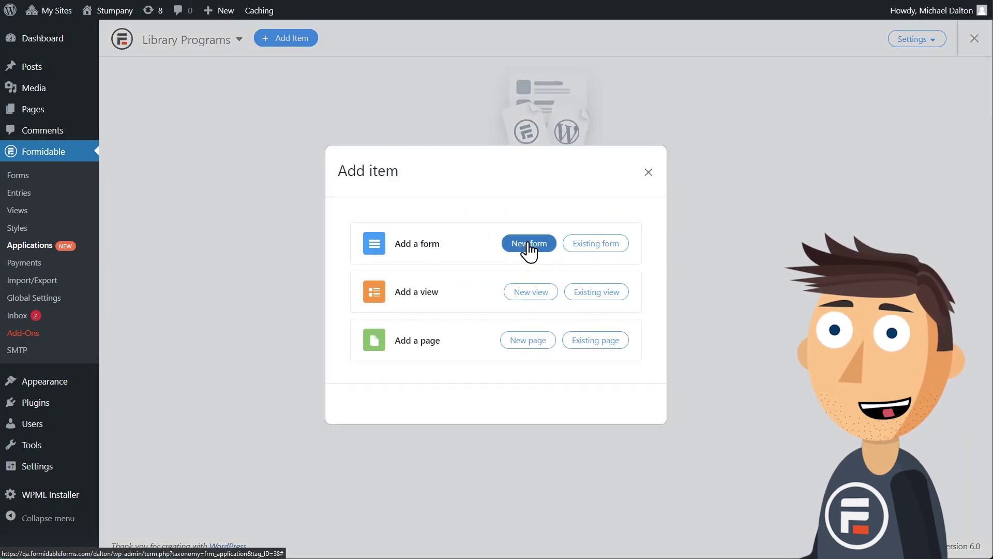
click(528, 245)
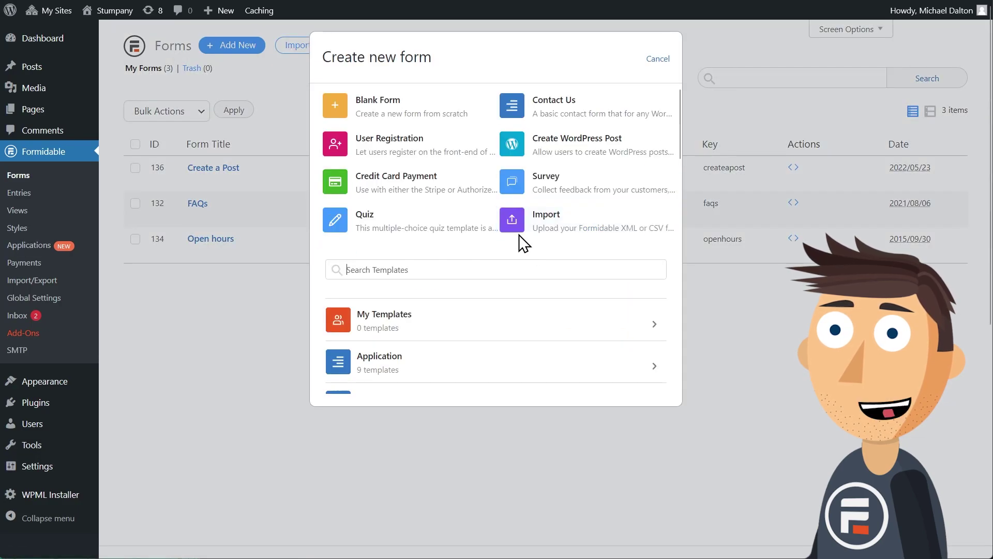
click(376, 110)
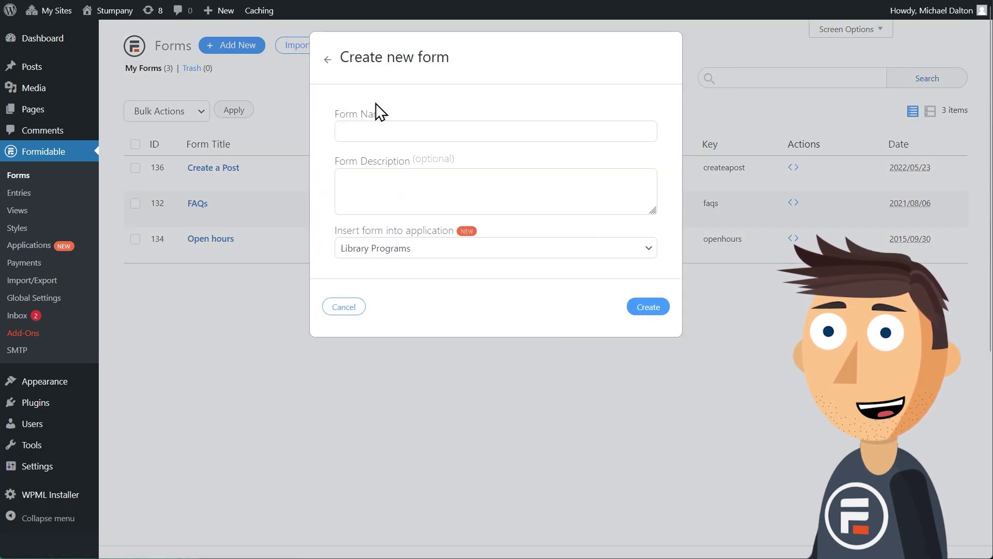
text(Prog)
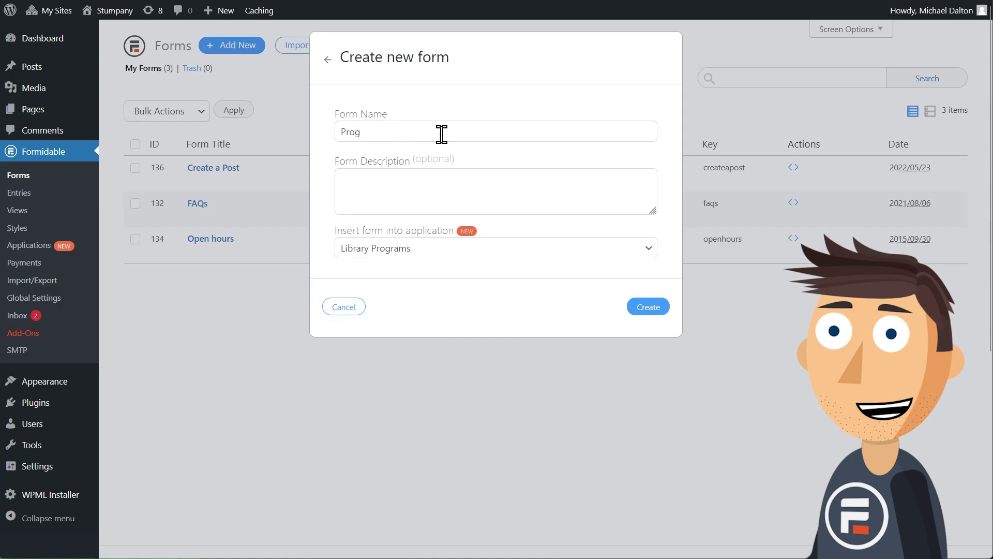
text(ram Form)
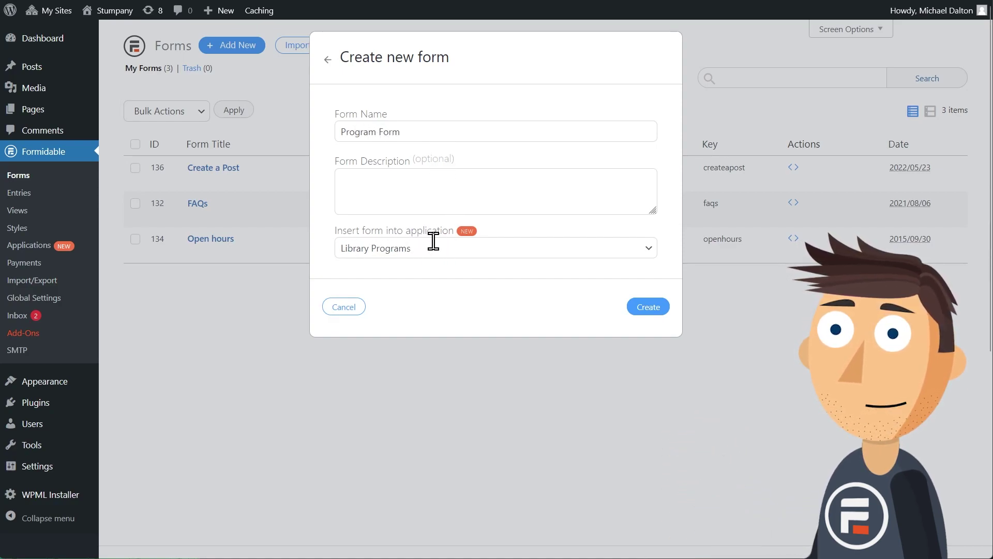
- Create Program Form and add Time, Radio Buttons, Text and Paragraph fields to it
click(633, 305)
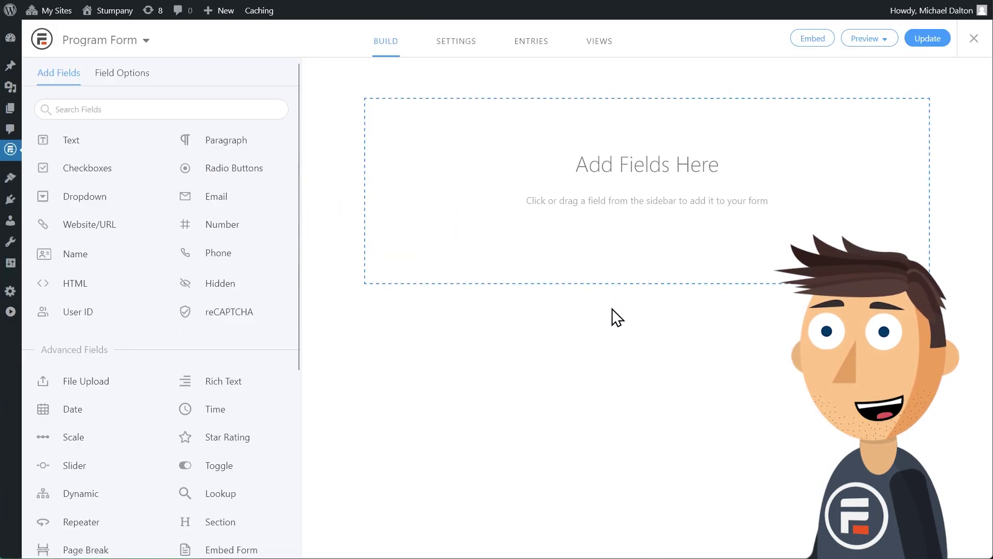
click(224, 416)
click(236, 177)
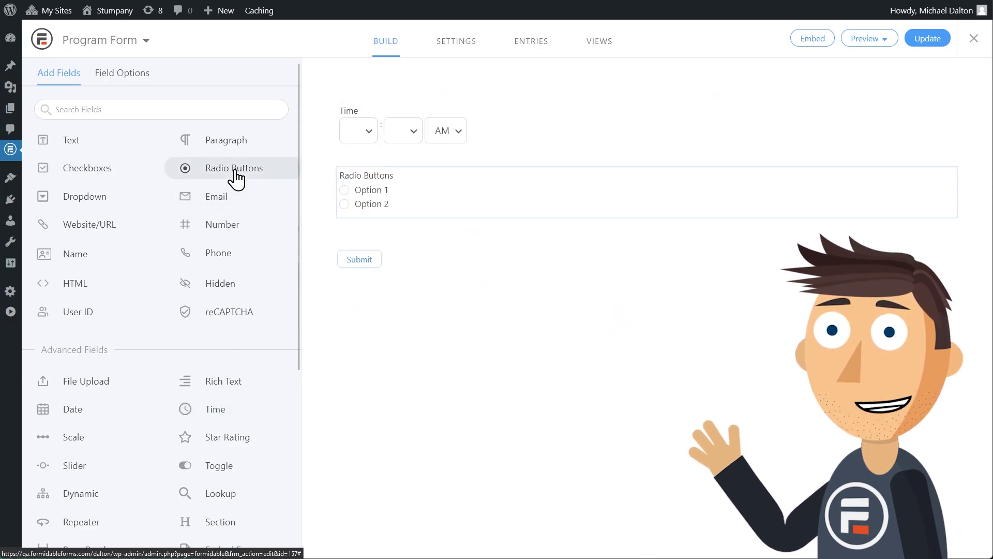
click(60, 147)
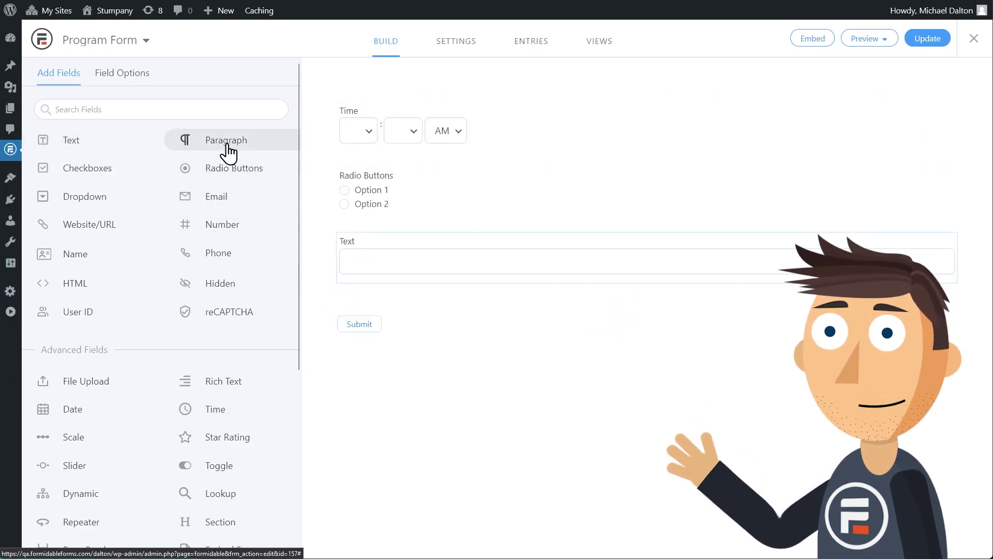
click(228, 153)
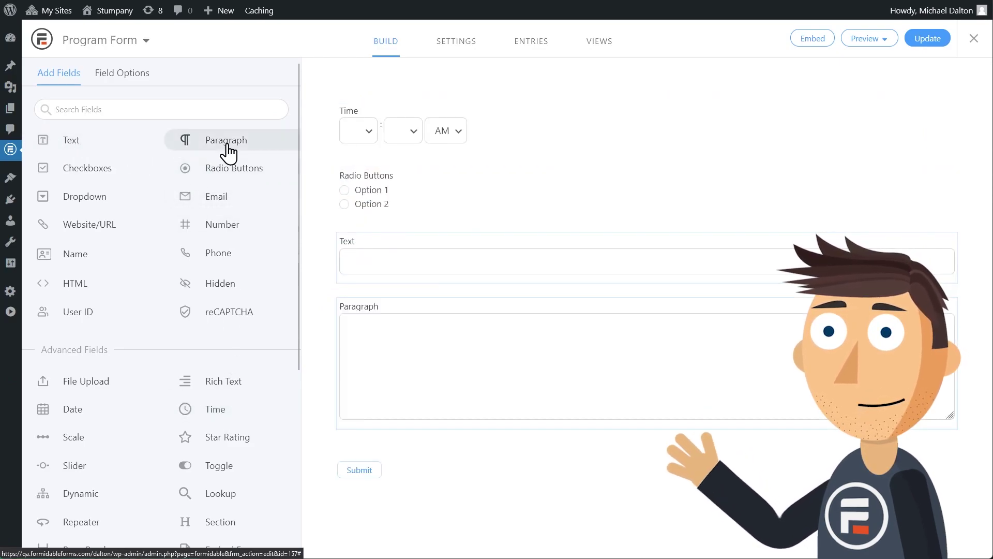
- Label the text field 'Program Name' and the paragraph field 'Program Description'
click(392, 179)
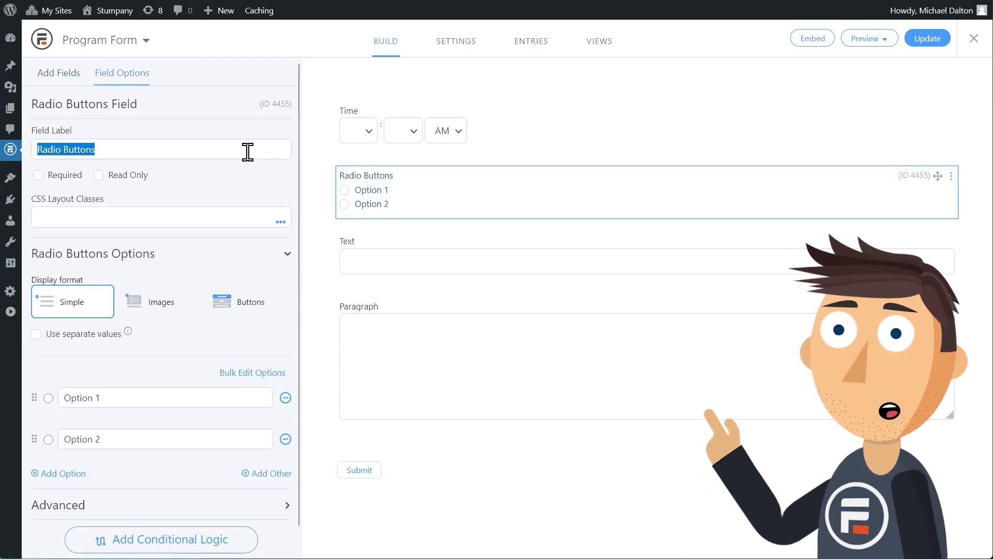
click(378, 251)
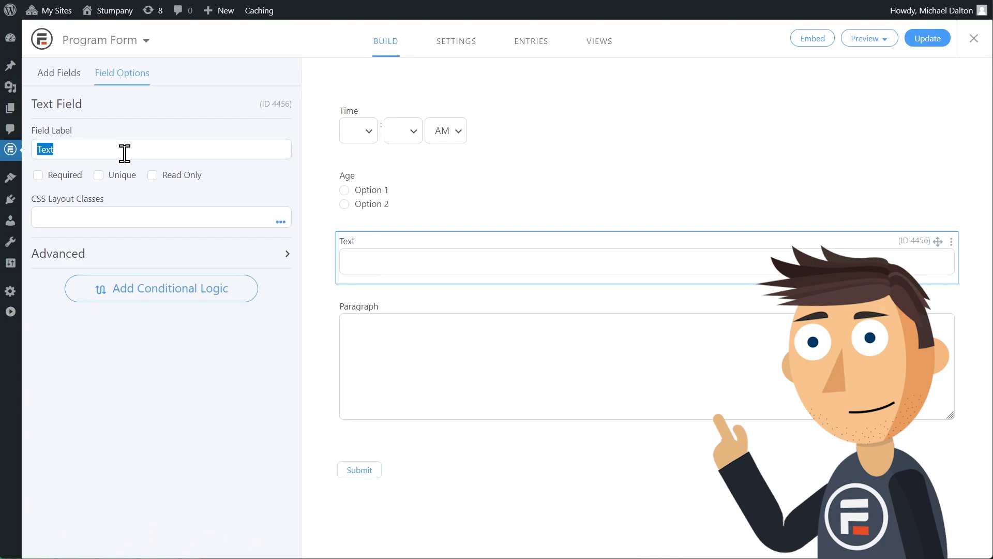
text(Program Name)
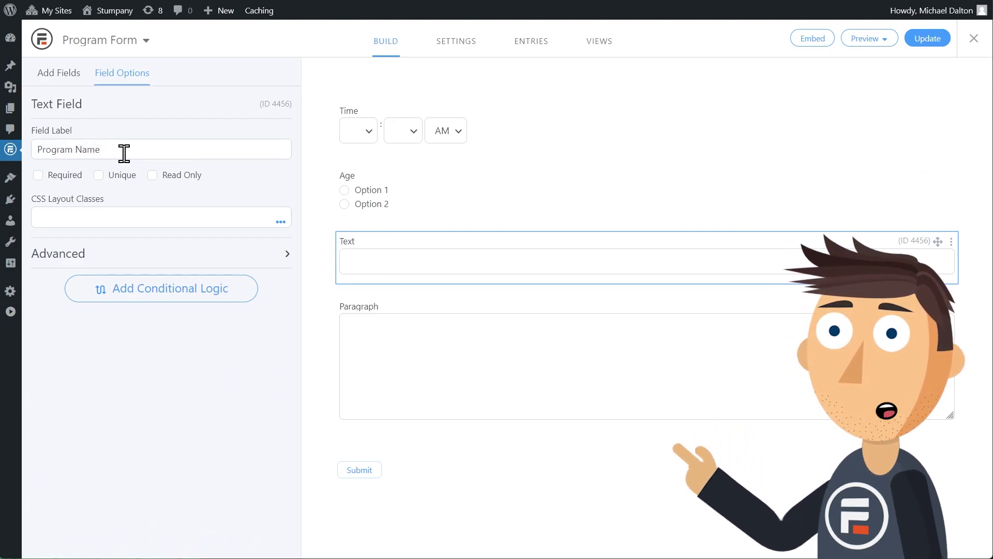
click(371, 318)
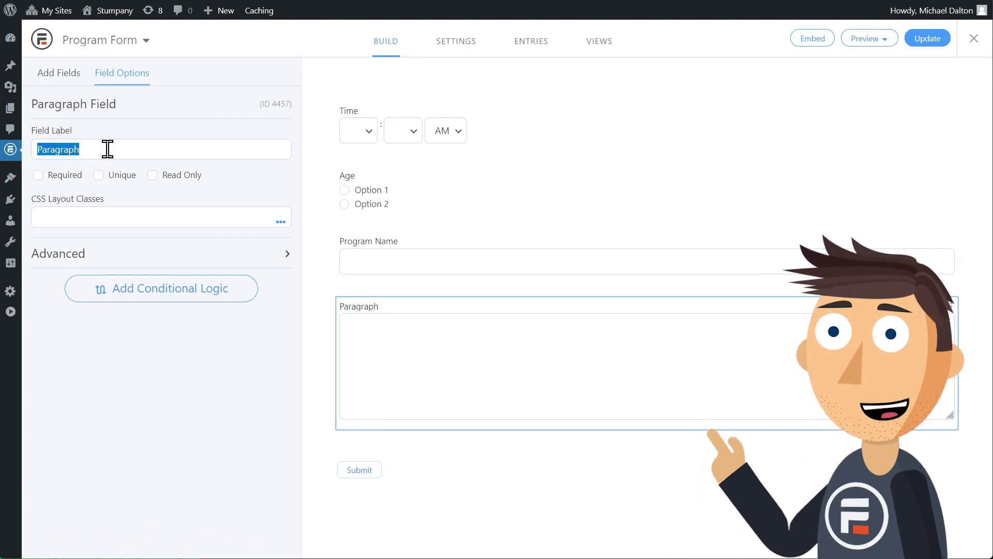
text(Program Description)
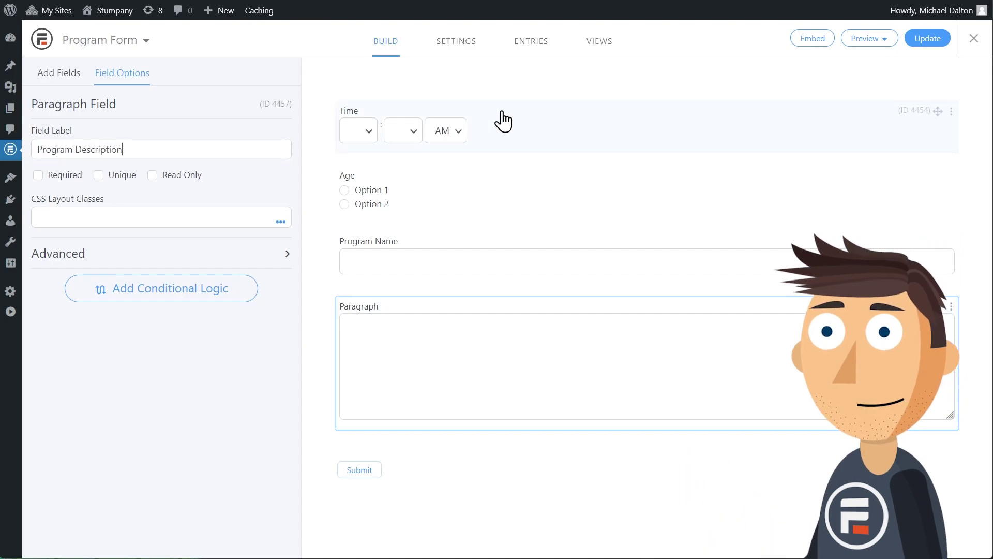
- Add the Age options 5-10, 11-15 and 16+ after 1-4
click(405, 192)
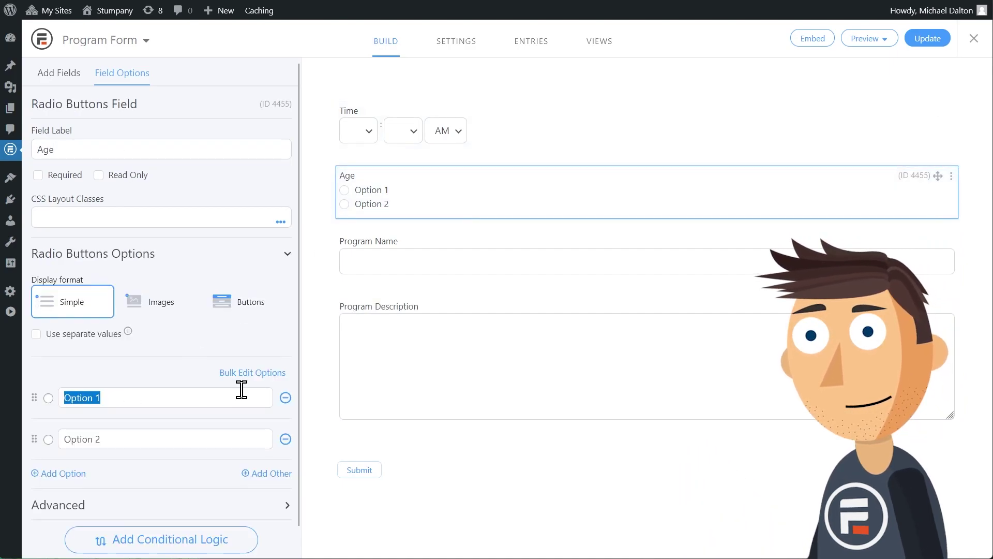
key(Tab)
text(5-10)
click(34, 473)
text(11-)
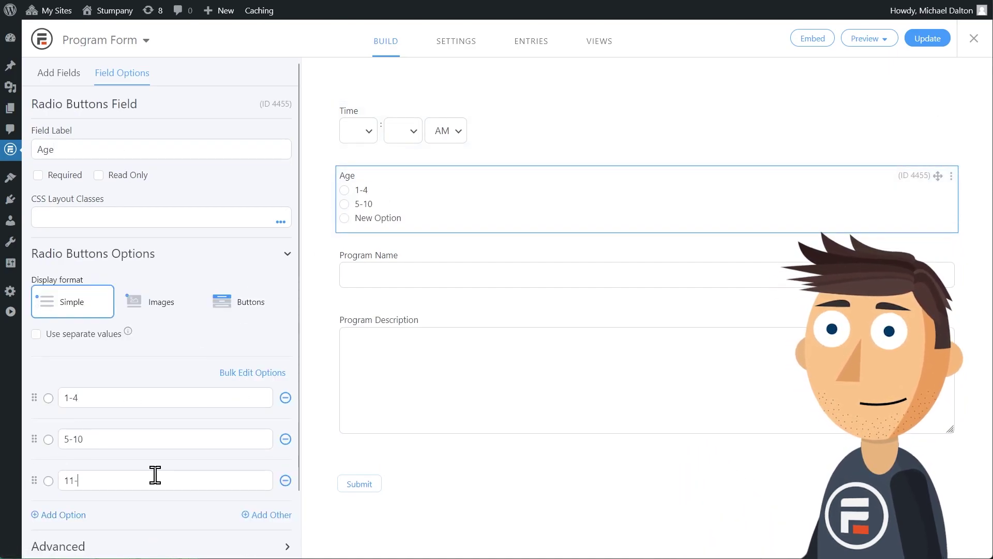
text(15)
click(73, 515)
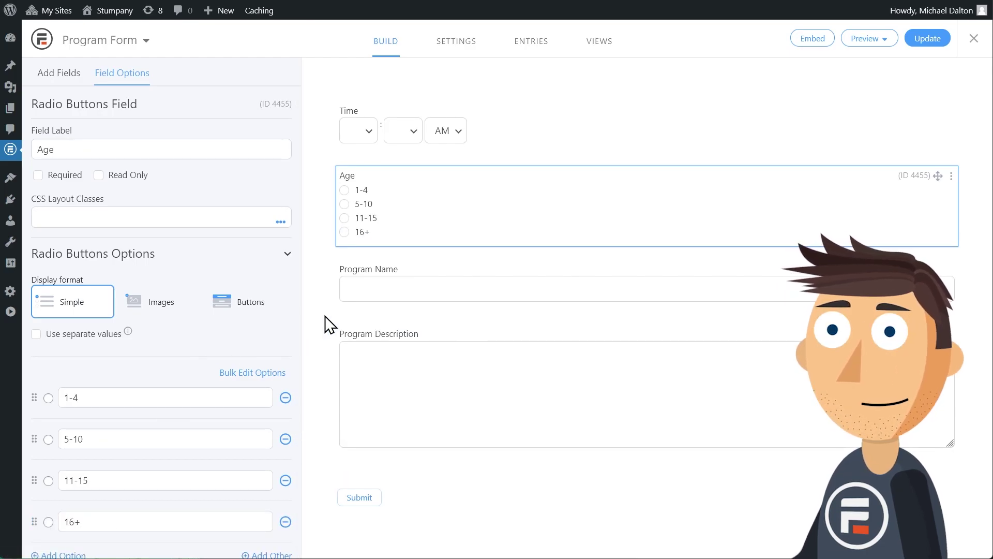
- Save the form and submit an entry: 10:00 AM, ages 1-4, Music Time with its description
click(926, 39)
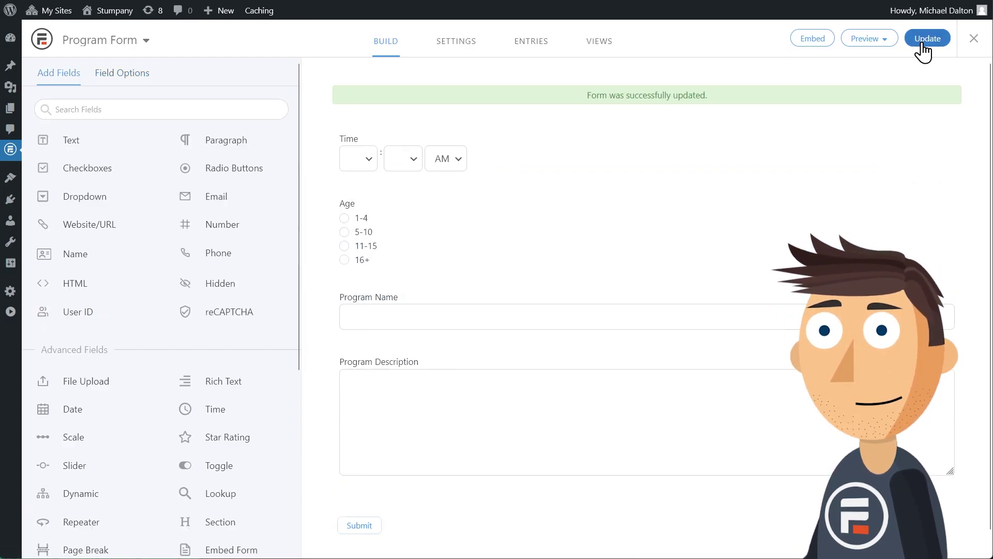
click(538, 46)
click(162, 78)
click(64, 133)
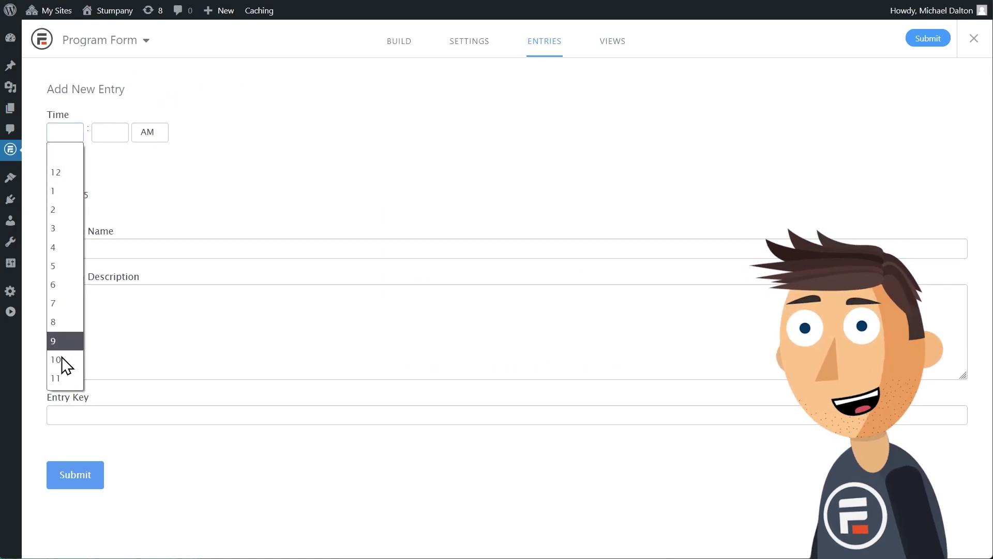
click(64, 362)
click(53, 173)
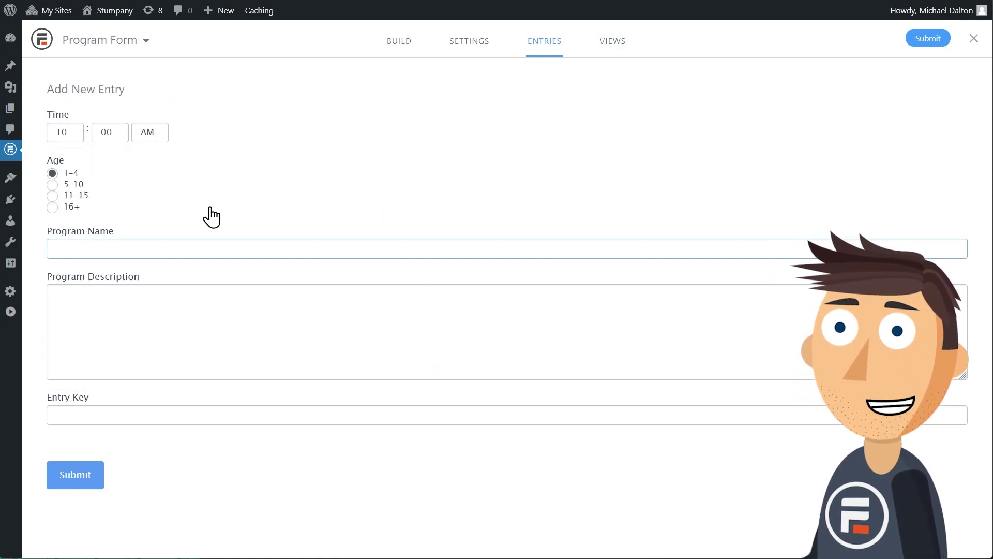
click(198, 325)
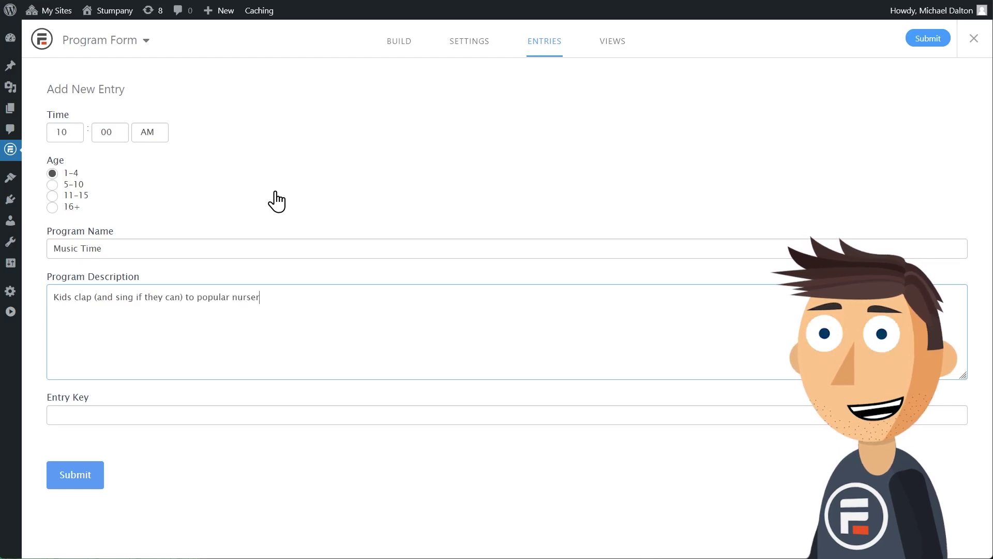
click(77, 480)
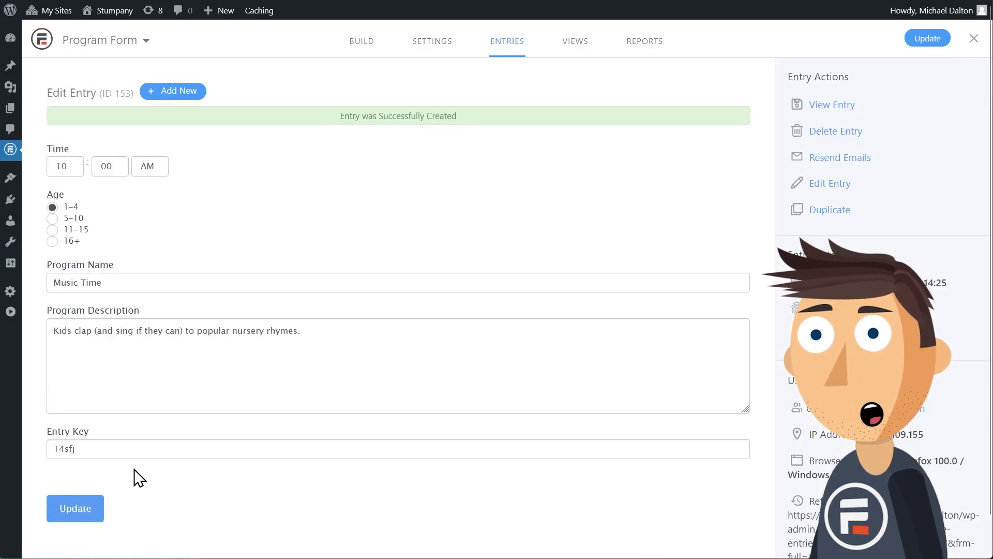
- Start a Grid view named Program Form Grid assigned to the Library Programs application
click(574, 43)
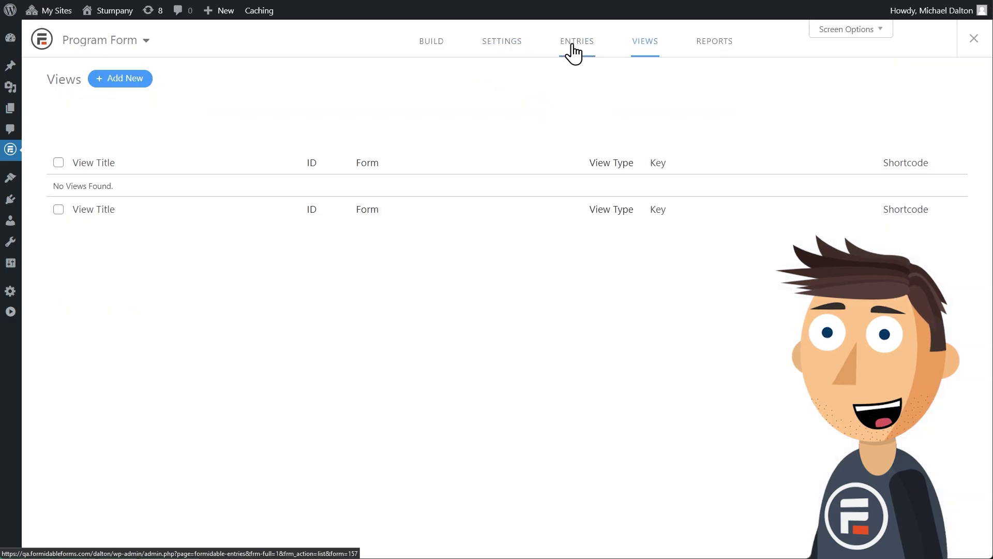
click(120, 82)
click(381, 191)
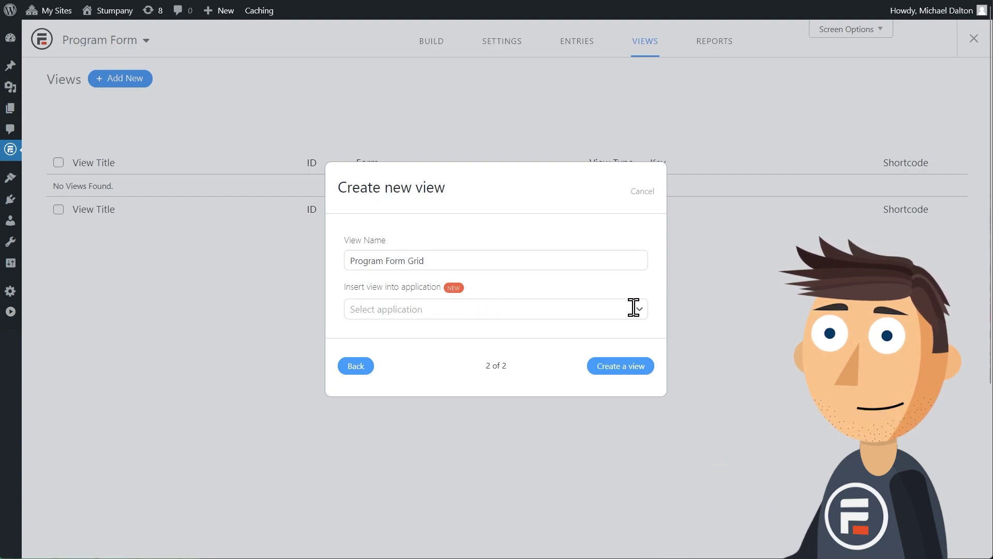
click(541, 348)
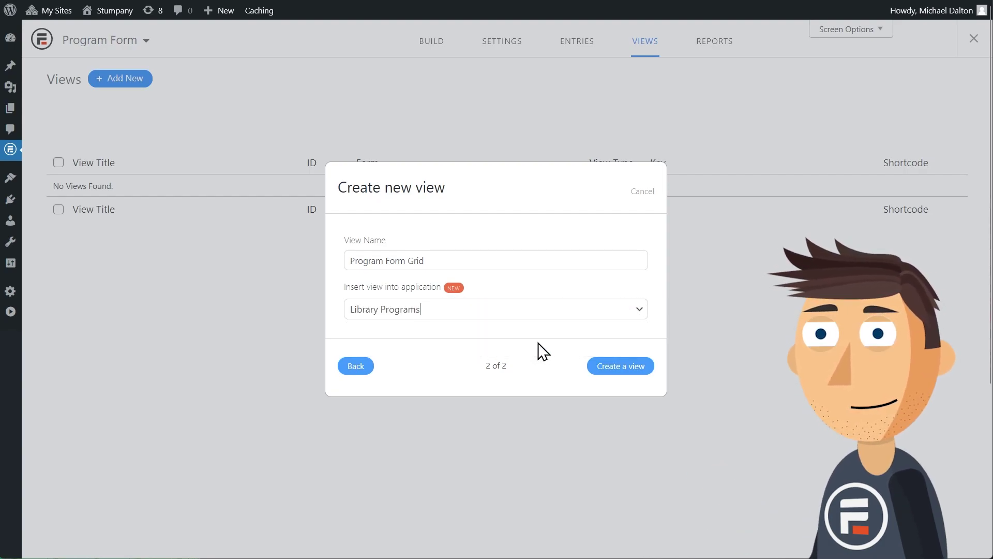
- Create the view with a layout of one two-column row and two full-width rows
click(615, 365)
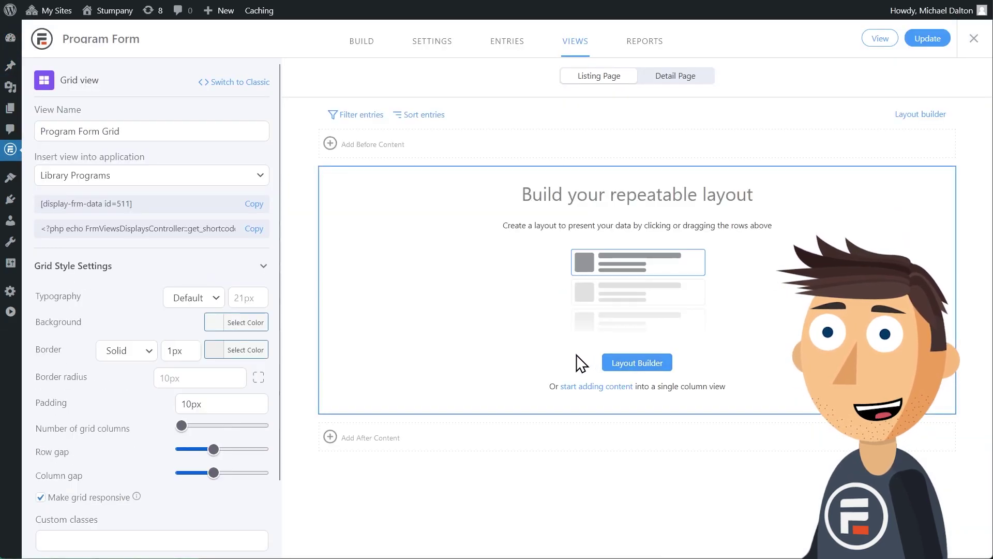
click(615, 362)
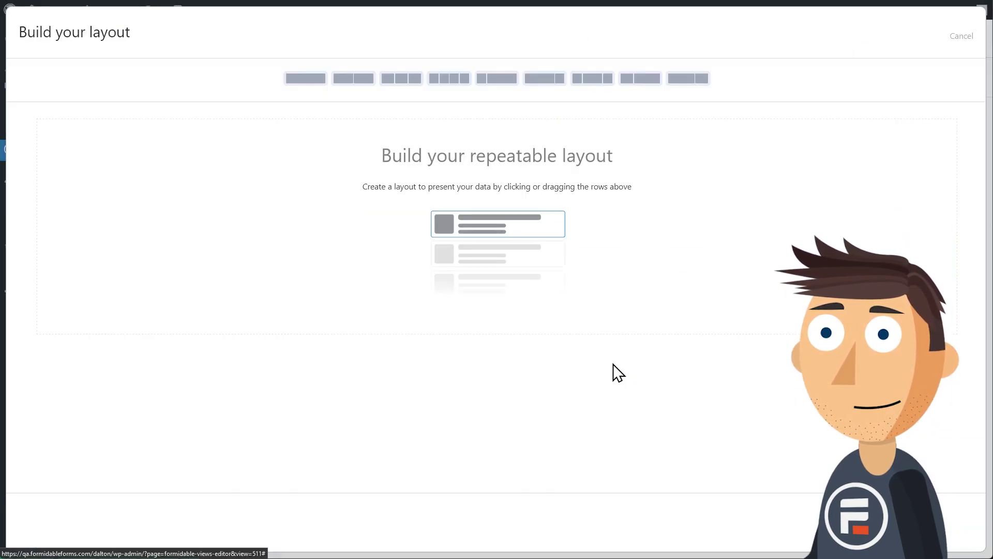
click(353, 78)
click(305, 79)
click(305, 78)
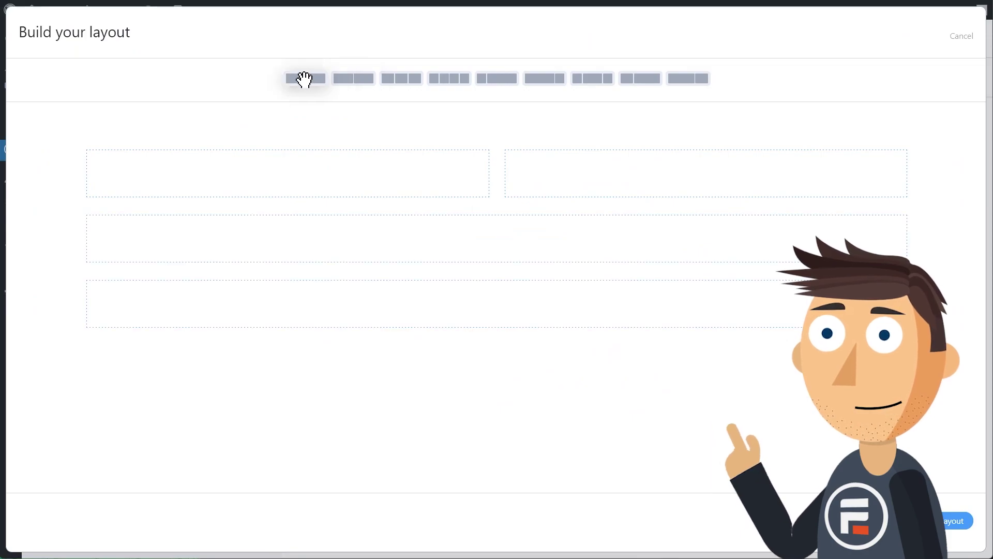
click(956, 523)
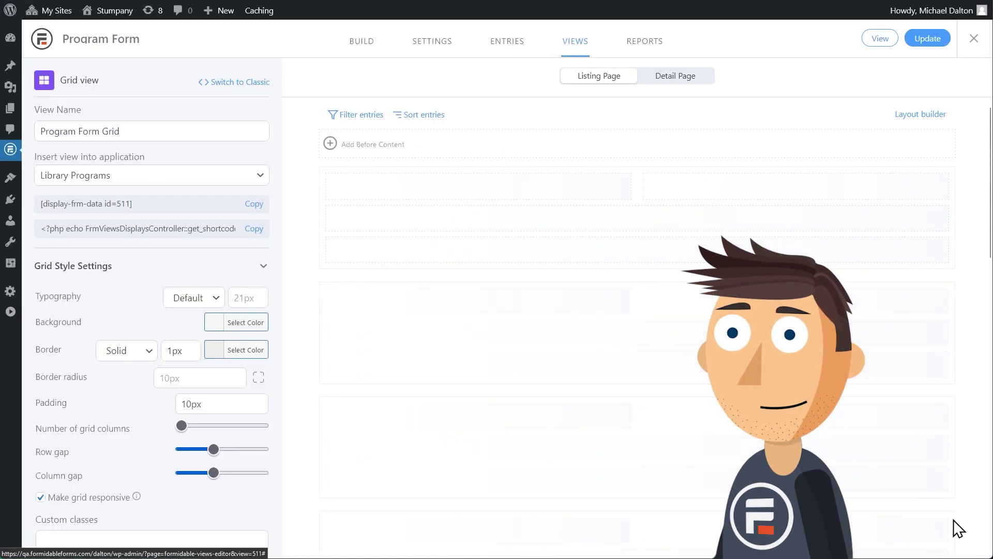
- Put the Time and Age fields into the two cells of the first row
click(341, 190)
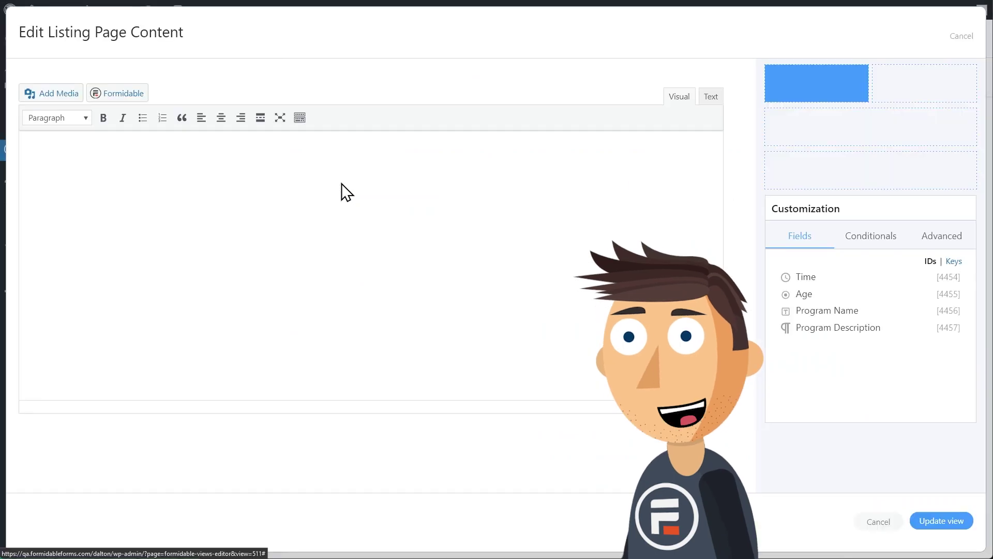
click(822, 279)
click(940, 521)
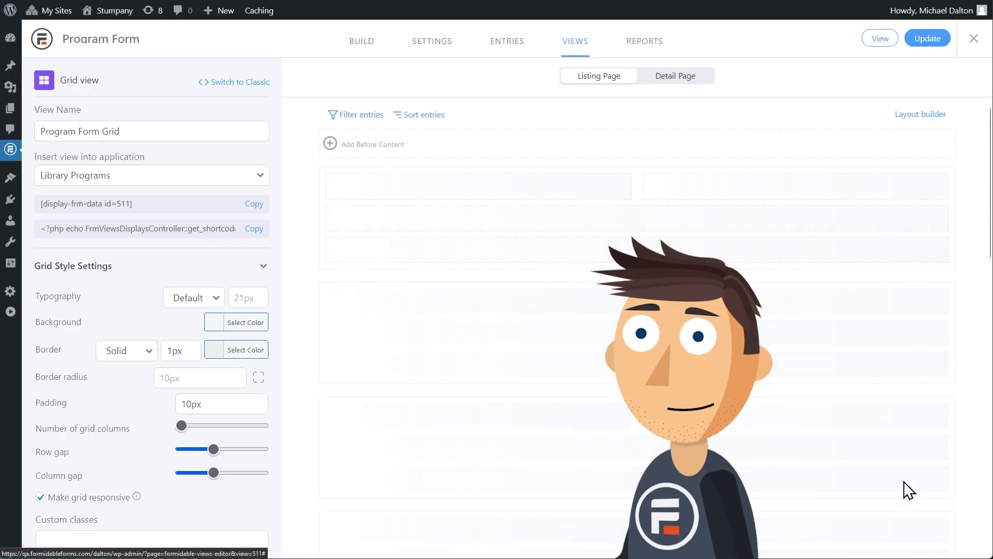
click(656, 186)
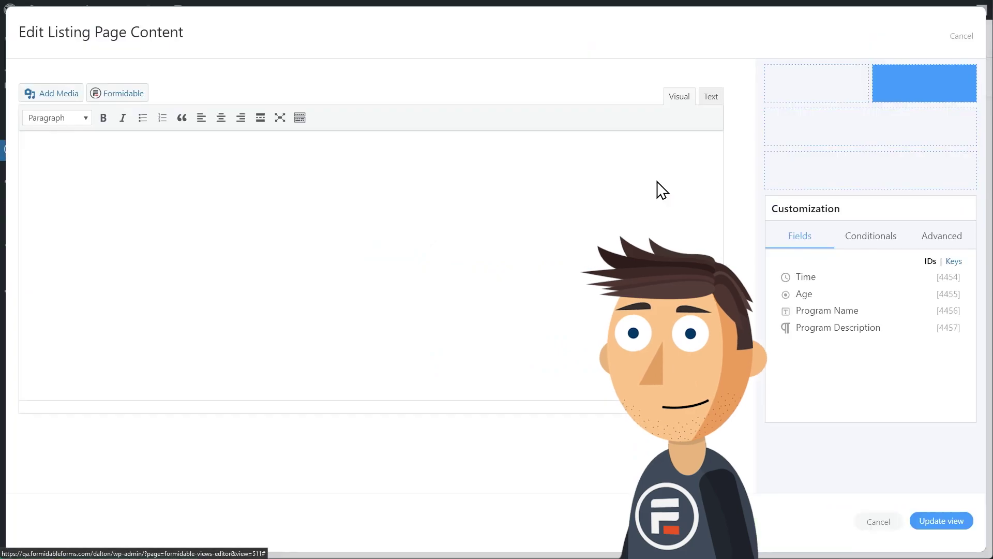
click(805, 294)
click(942, 520)
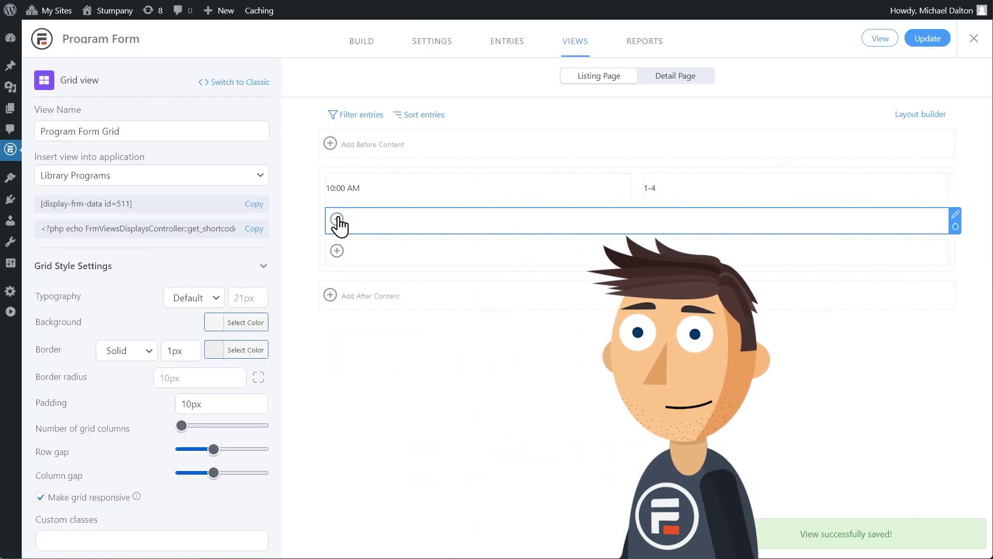
- Fill the full-width rows with Program Name and Program Description
click(337, 219)
click(843, 311)
click(934, 525)
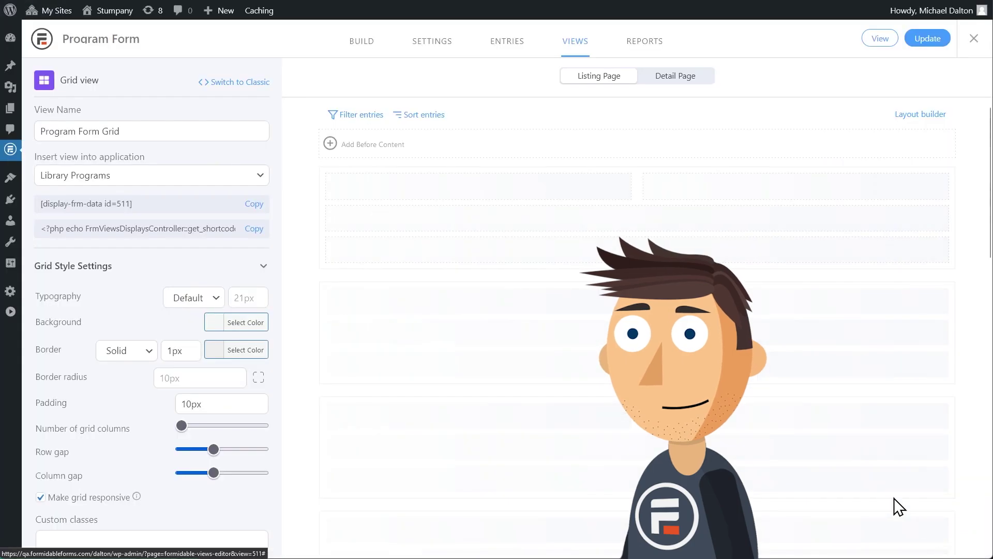
click(341, 243)
click(334, 260)
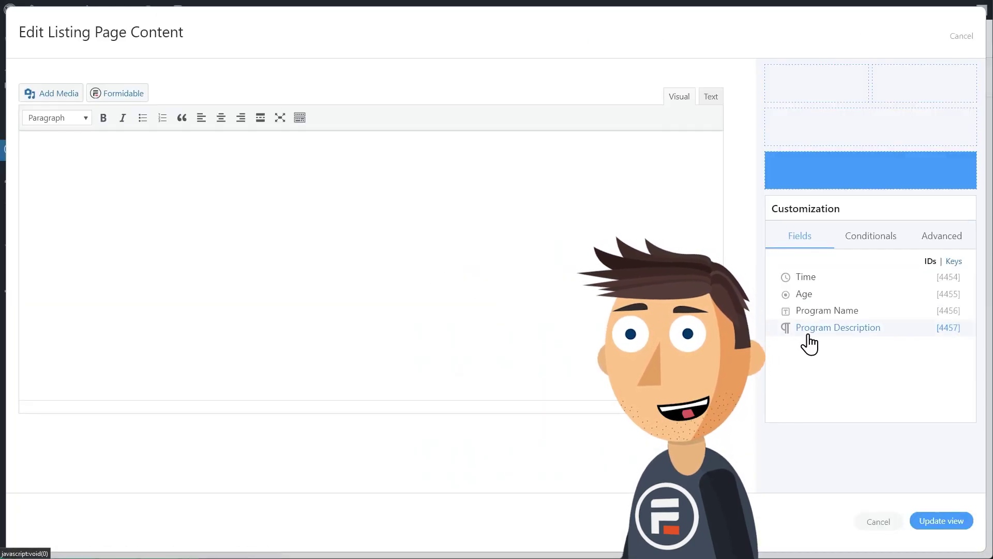
click(948, 521)
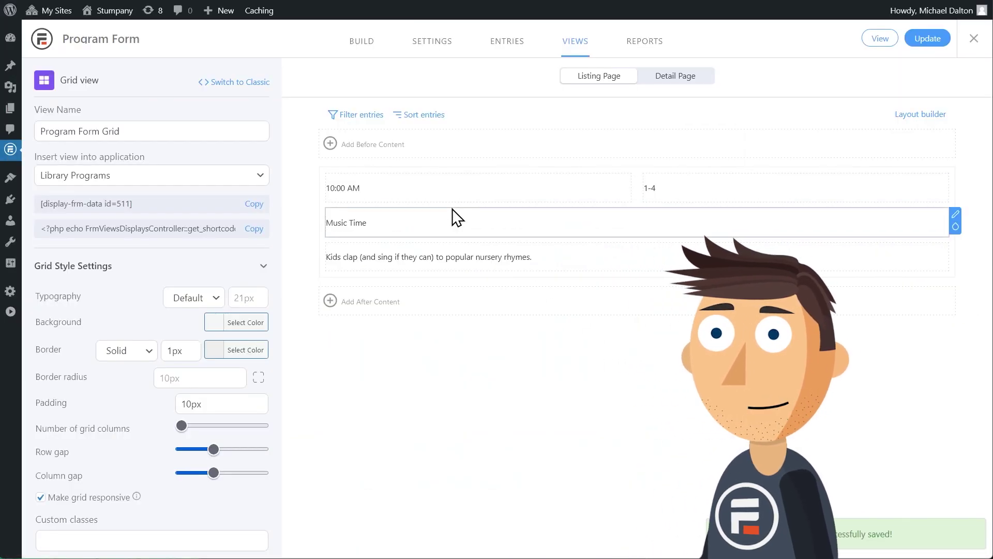
- Make the Music Time row text Larger (32px), update the view, and increase the grid columns
click(954, 227)
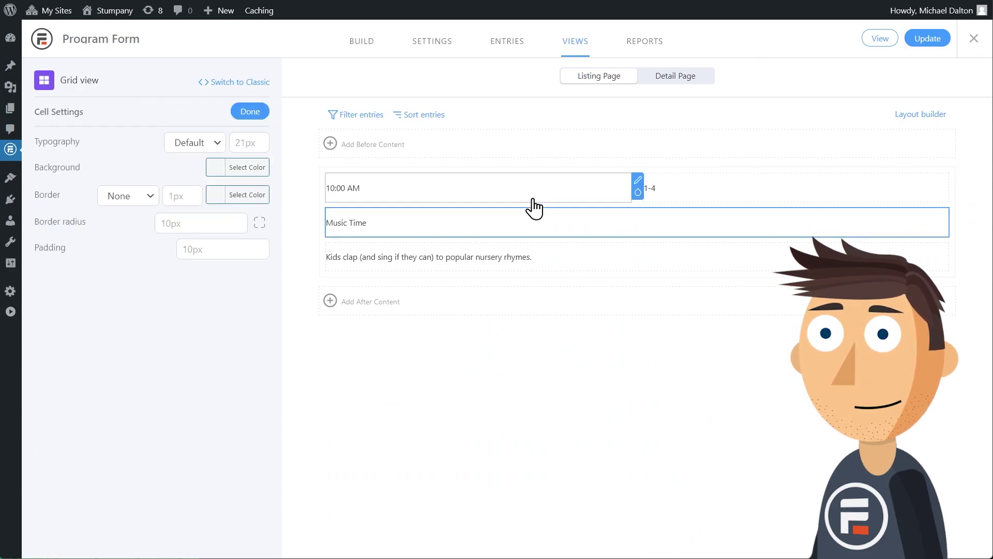
click(211, 152)
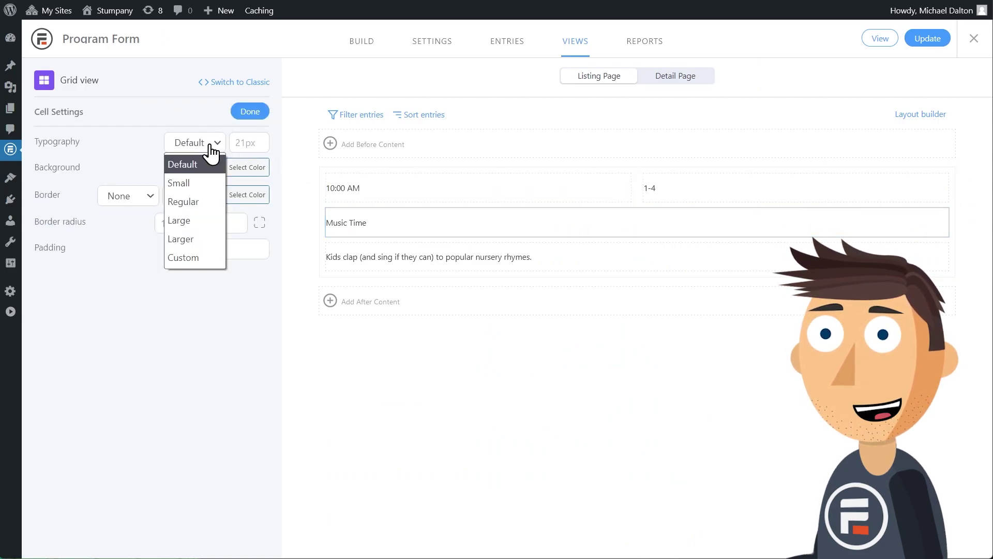
click(195, 243)
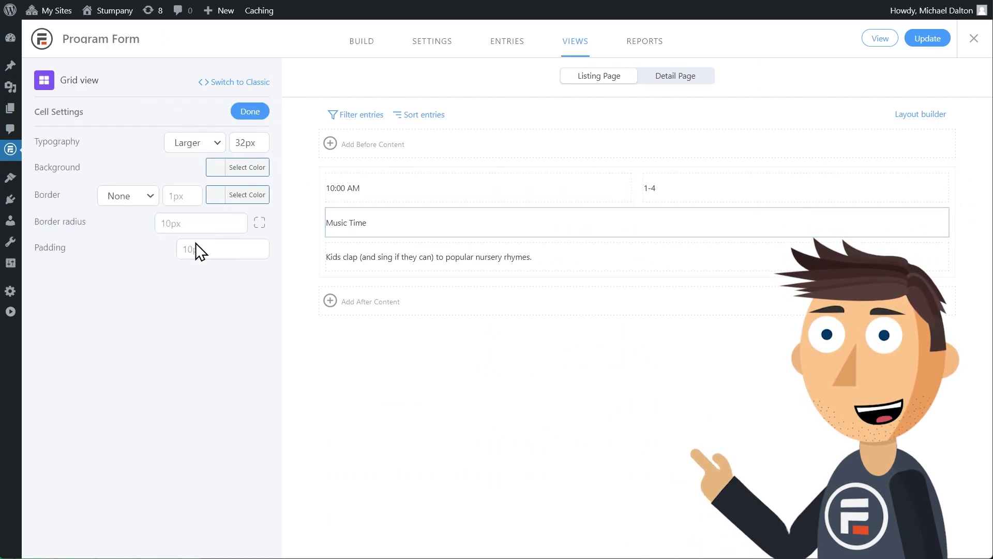
click(251, 111)
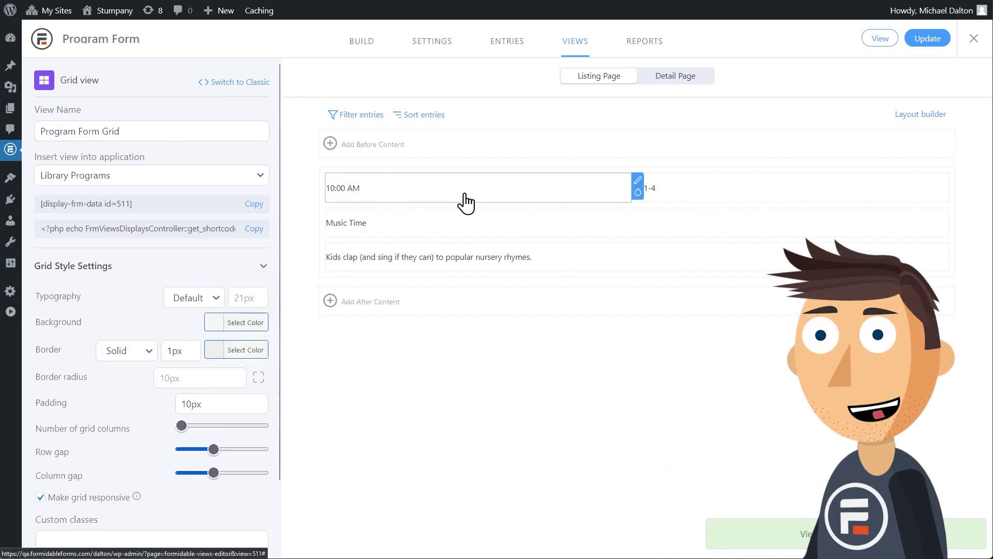
click(916, 45)
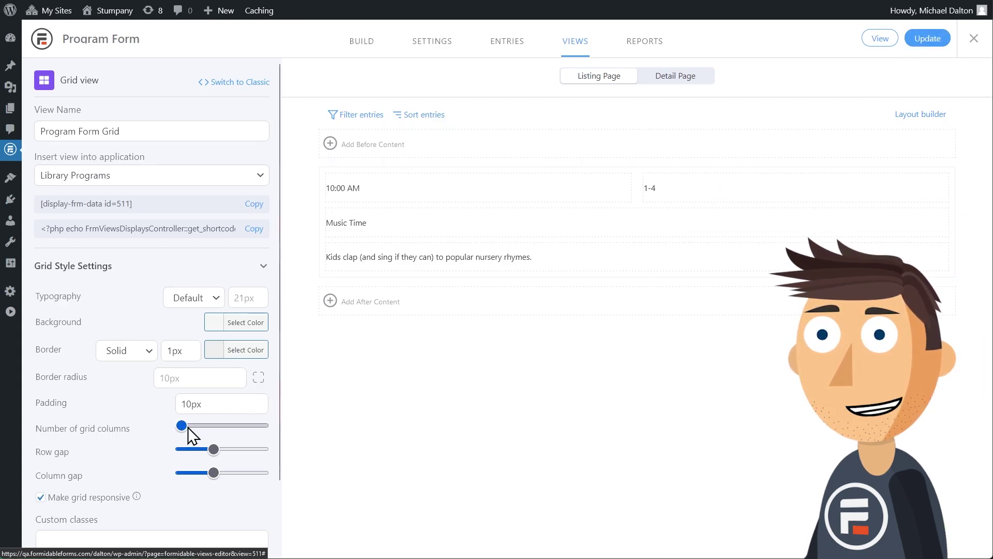
drag(188, 427, 197, 472)
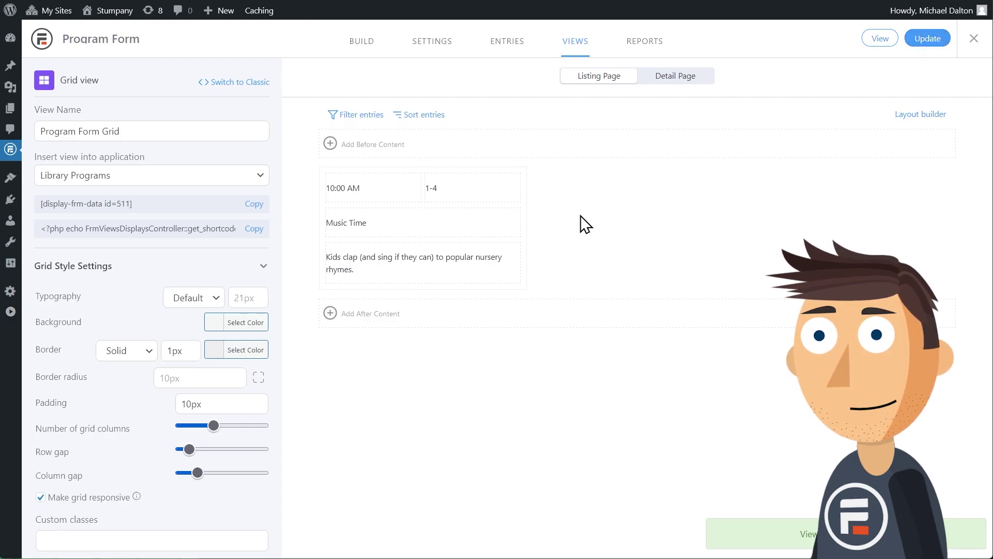
- Open the Library Programs application from the Applications list
mouse_move(8, 154)
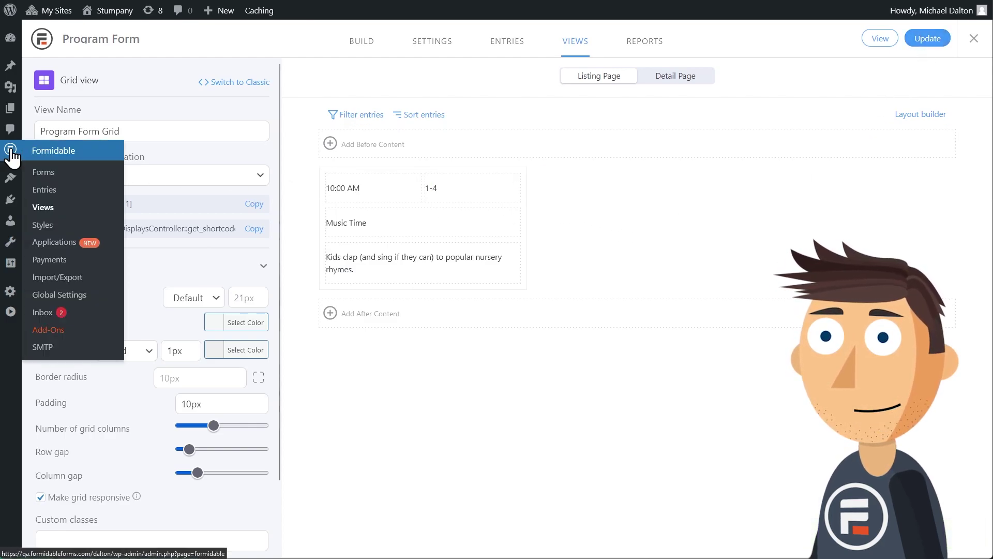
click(76, 249)
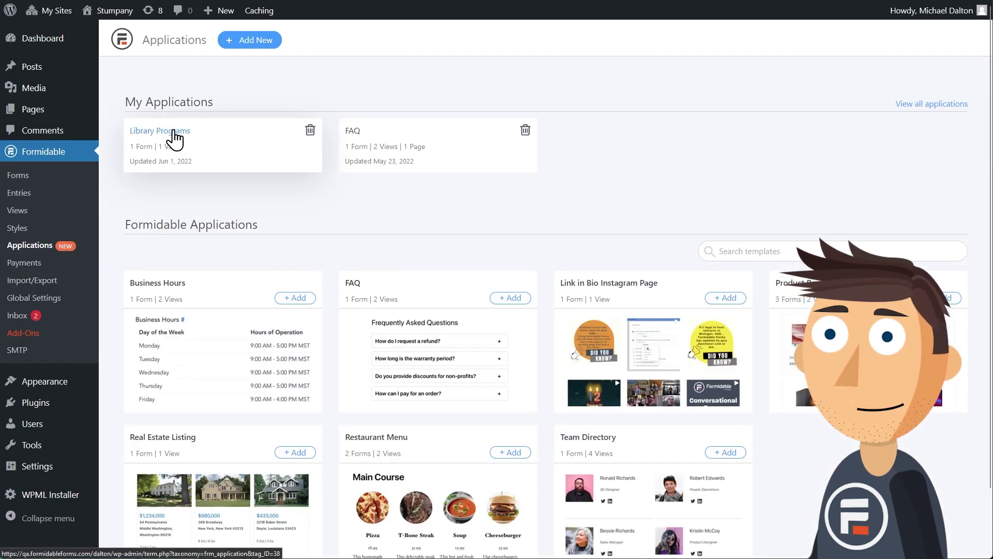
click(175, 131)
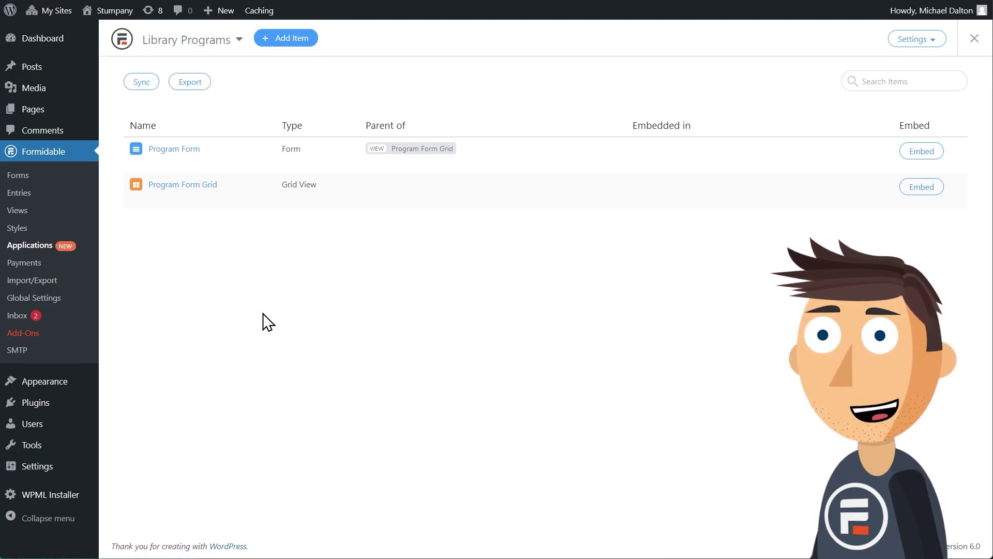
- Add a new page named 'Programs' to the application
click(290, 39)
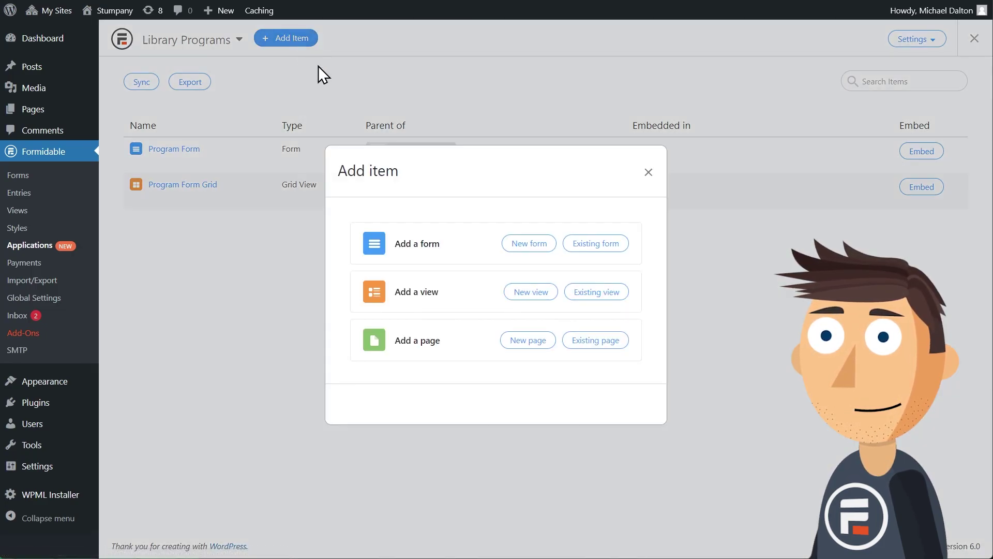
click(526, 340)
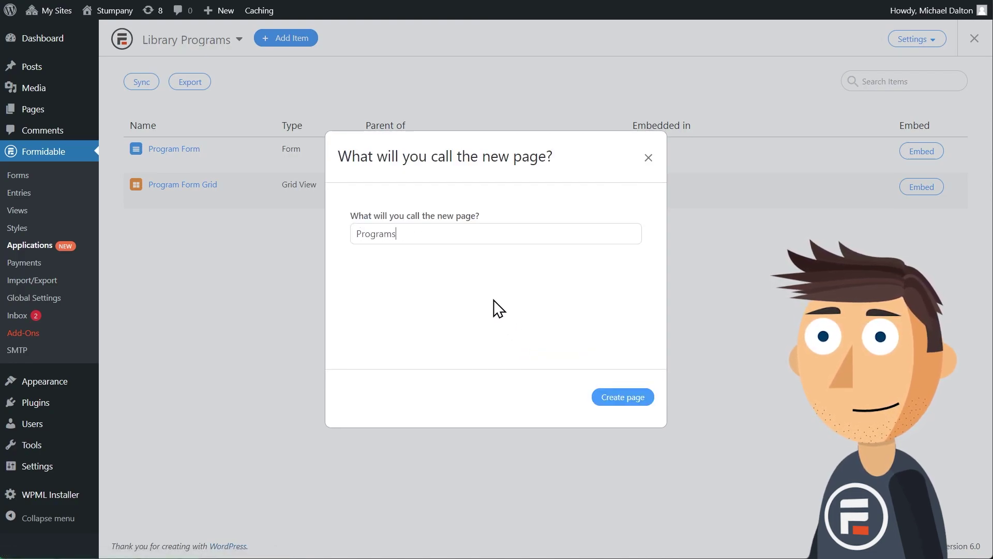
click(626, 398)
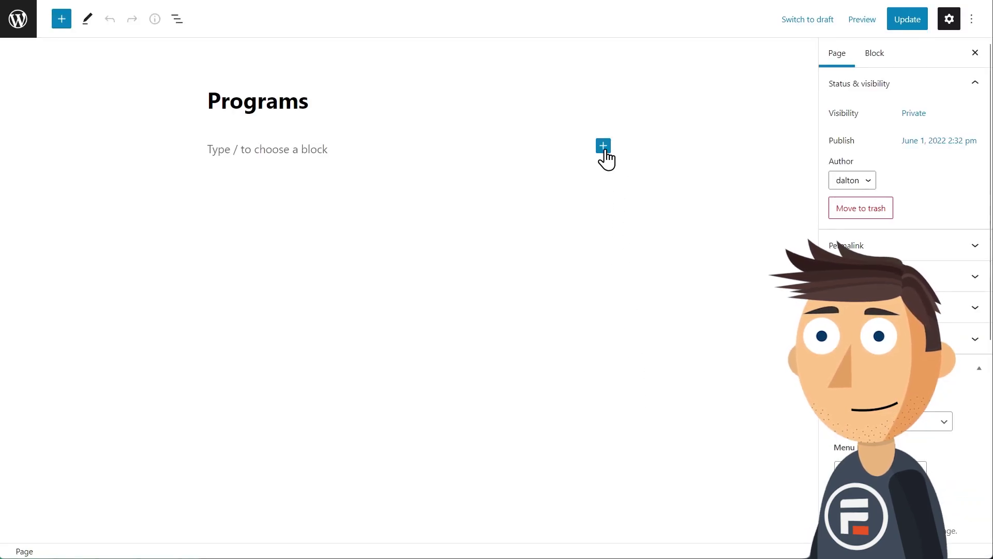
- Embed Program Form Grid via a Formidable Views block, update the page, and preview it in a new tab
click(603, 147)
click(631, 235)
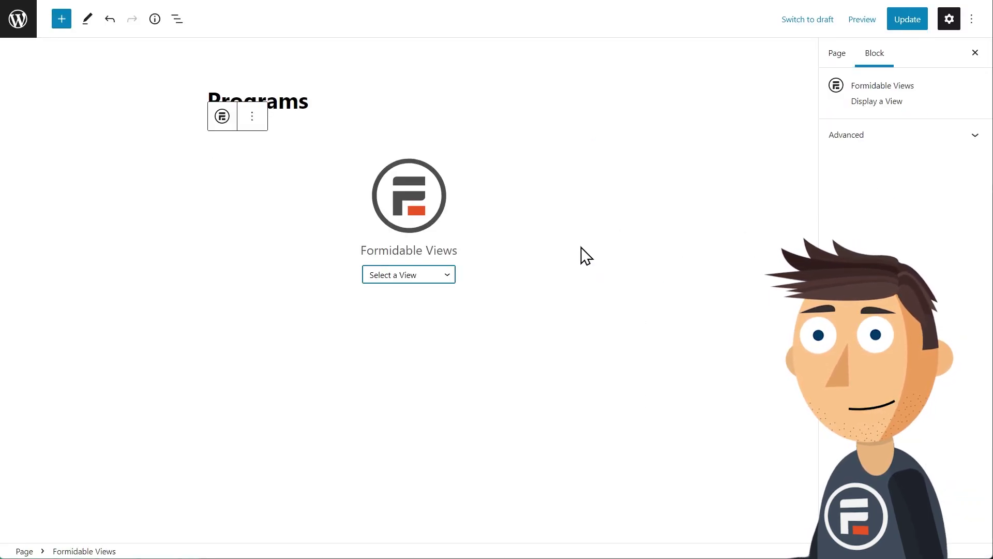
click(432, 273)
click(427, 358)
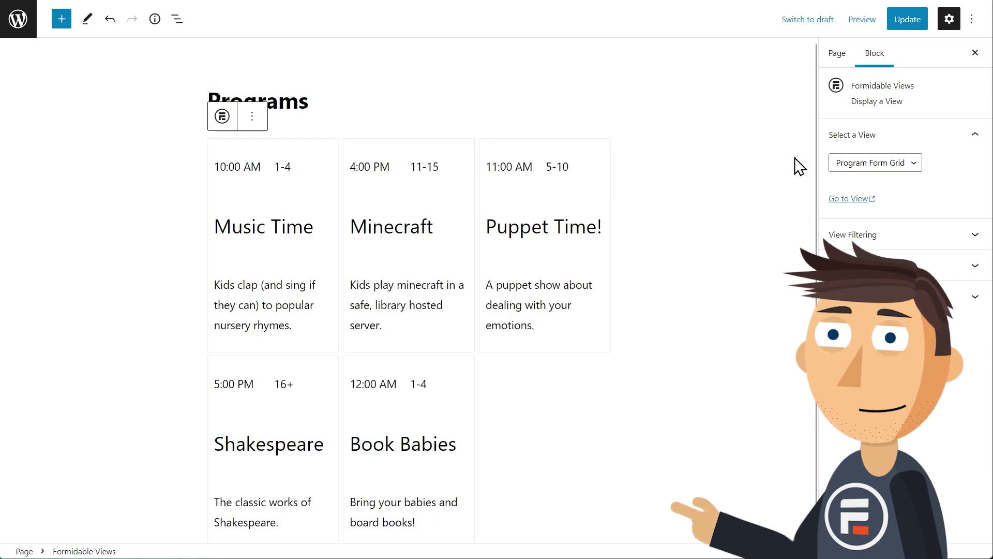
click(900, 20)
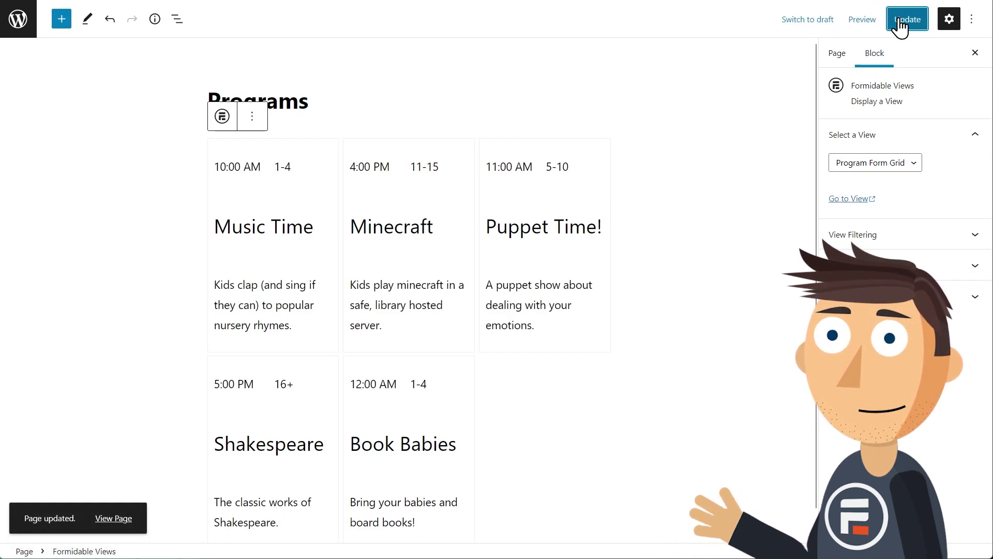
click(872, 21)
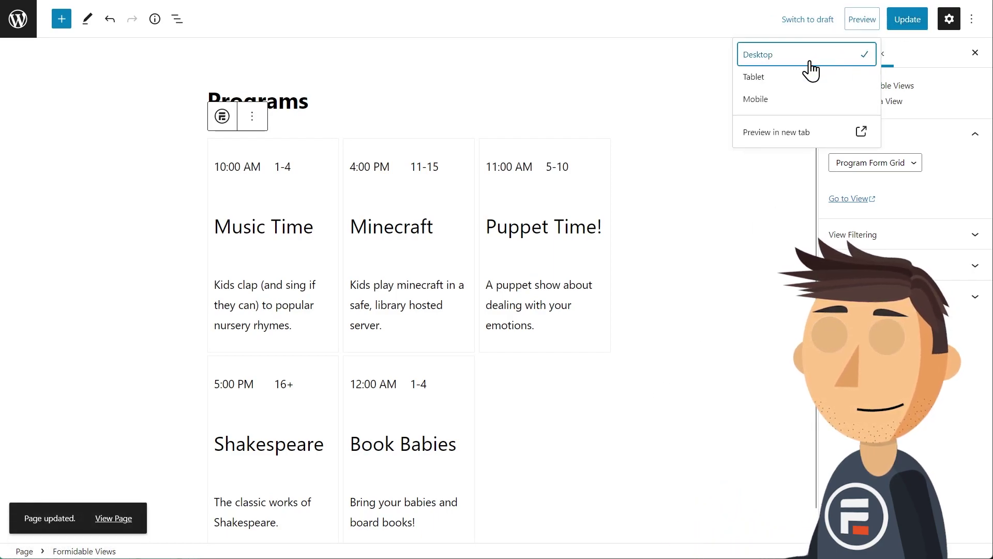
click(797, 132)
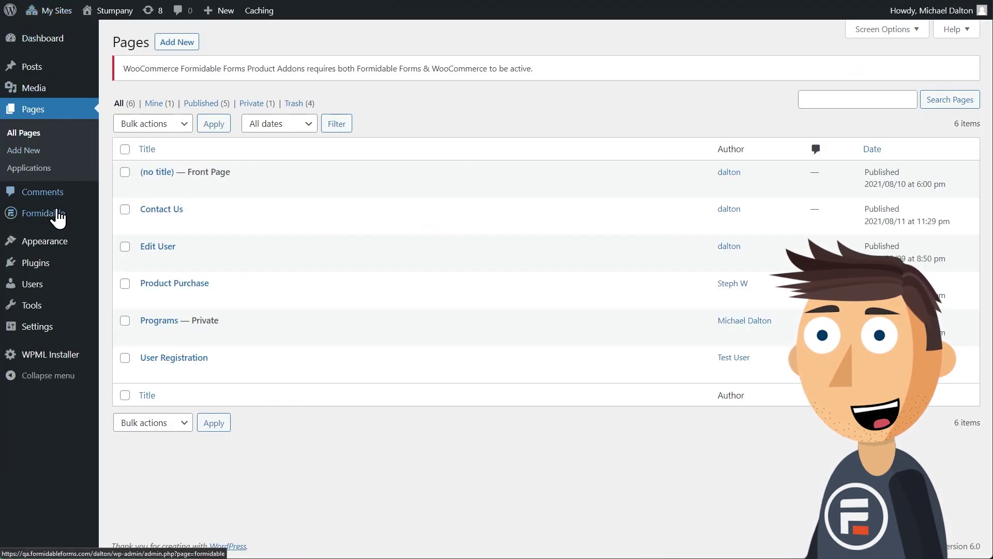
- Export Library Programs from Formidable Applications as library-programs.xml with form, Programs page and grid
mouse_move(54, 214)
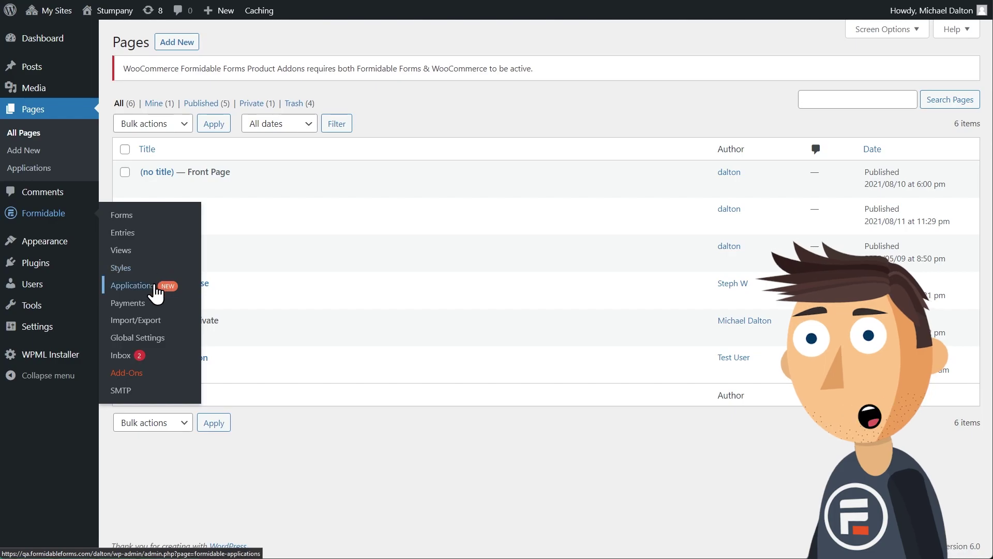
click(136, 285)
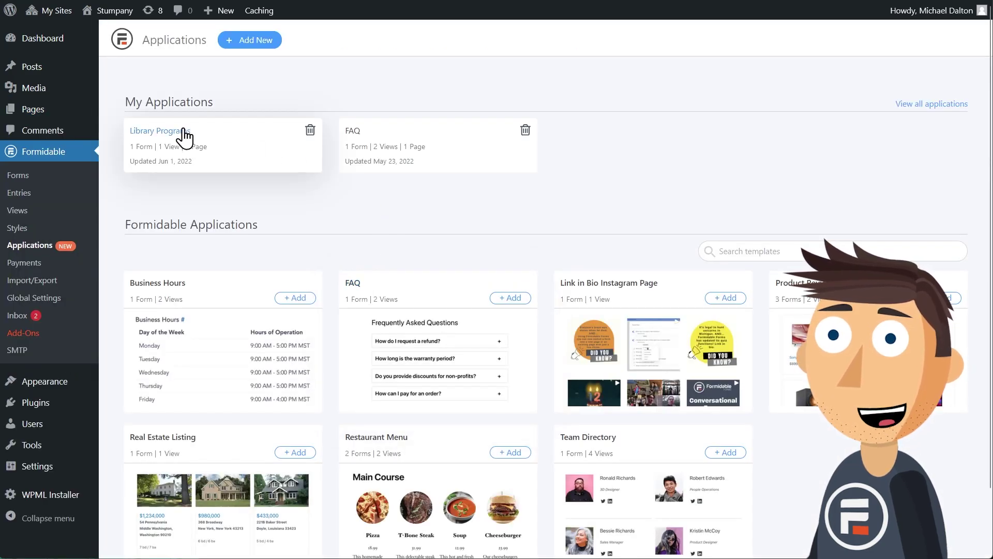
click(194, 136)
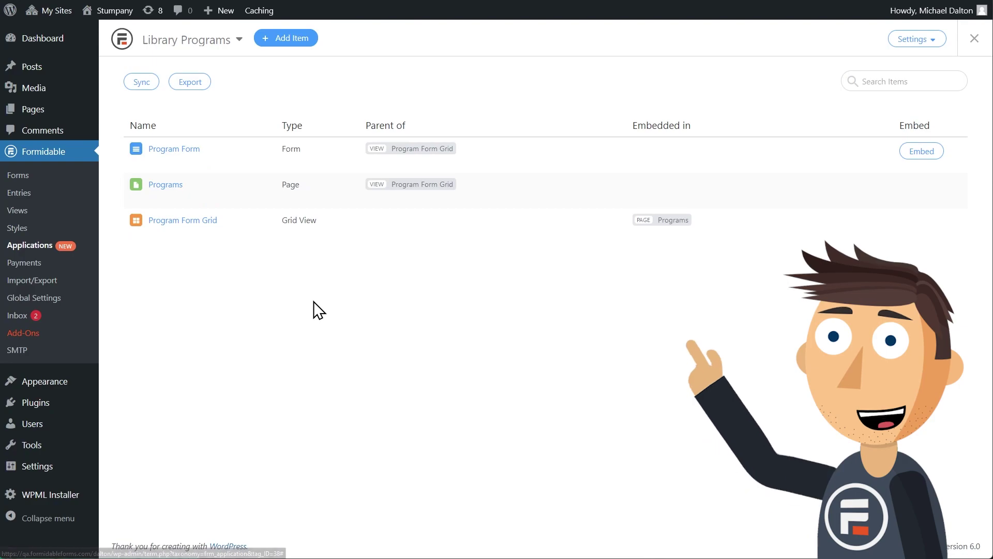
click(202, 82)
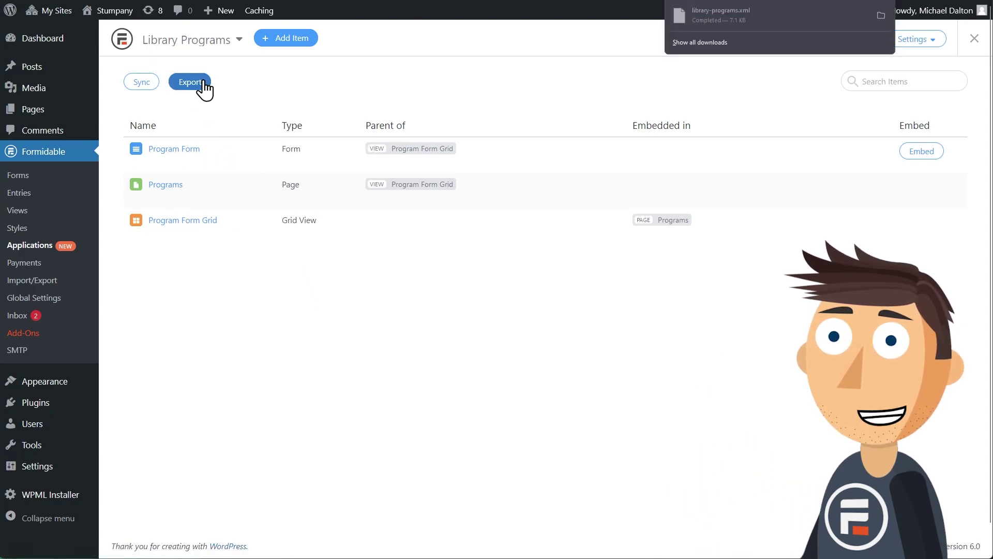
click(203, 83)
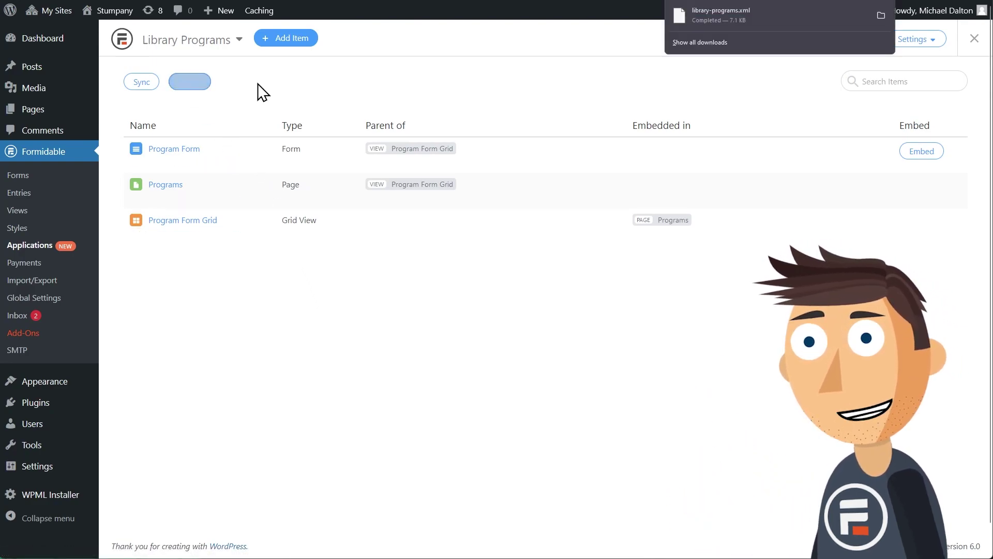